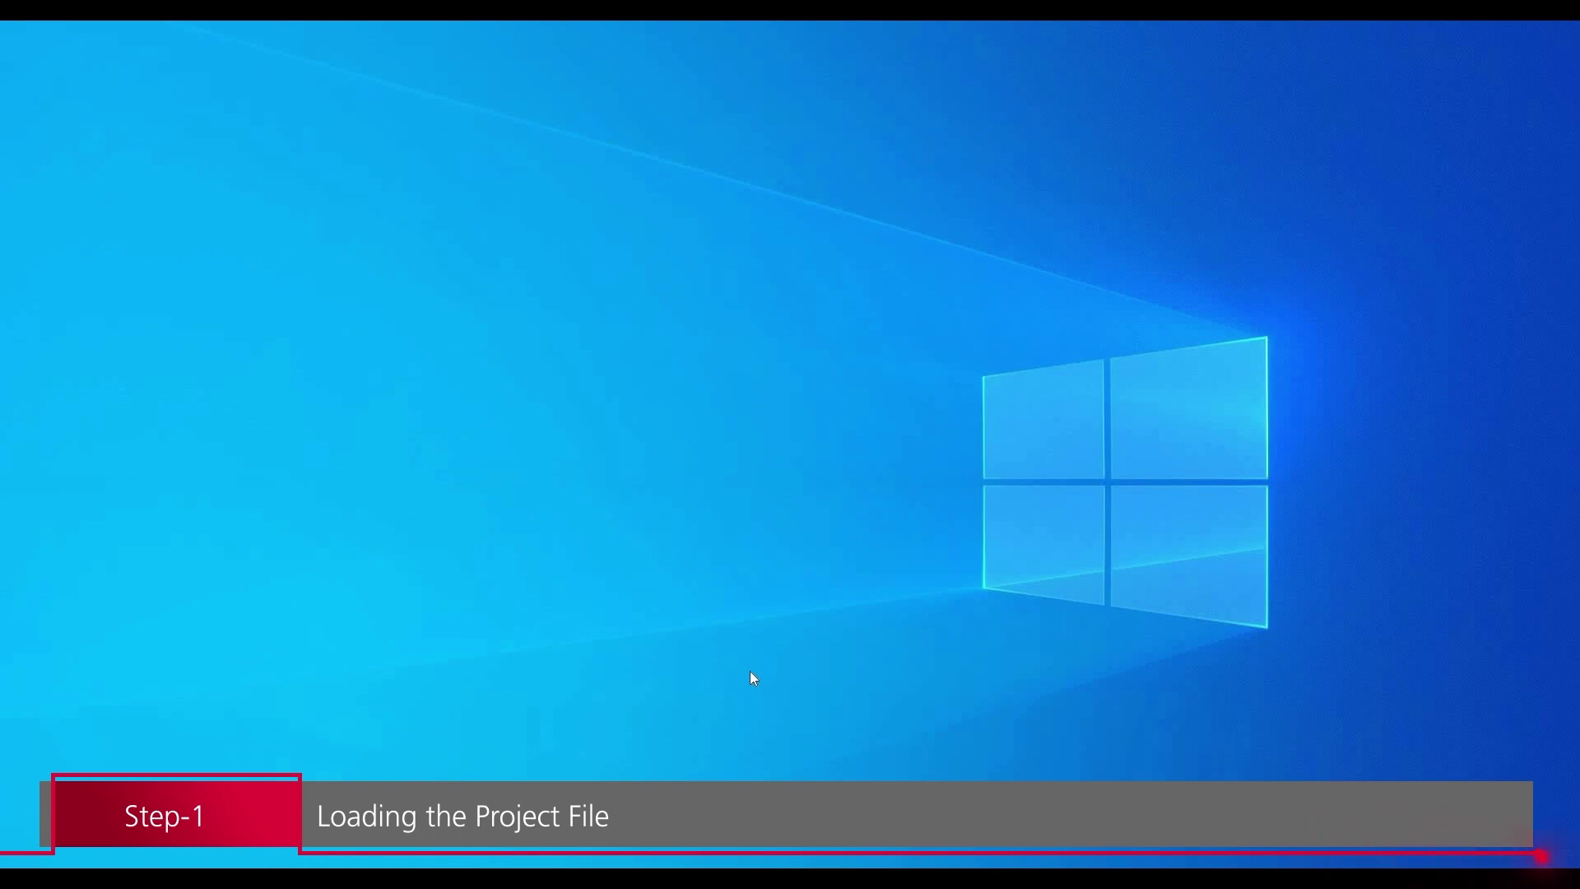
Start Topology Workbench with the Advanced SI II product and maximize its window
{"action": "left_click", "coordinate": [825, 335]}
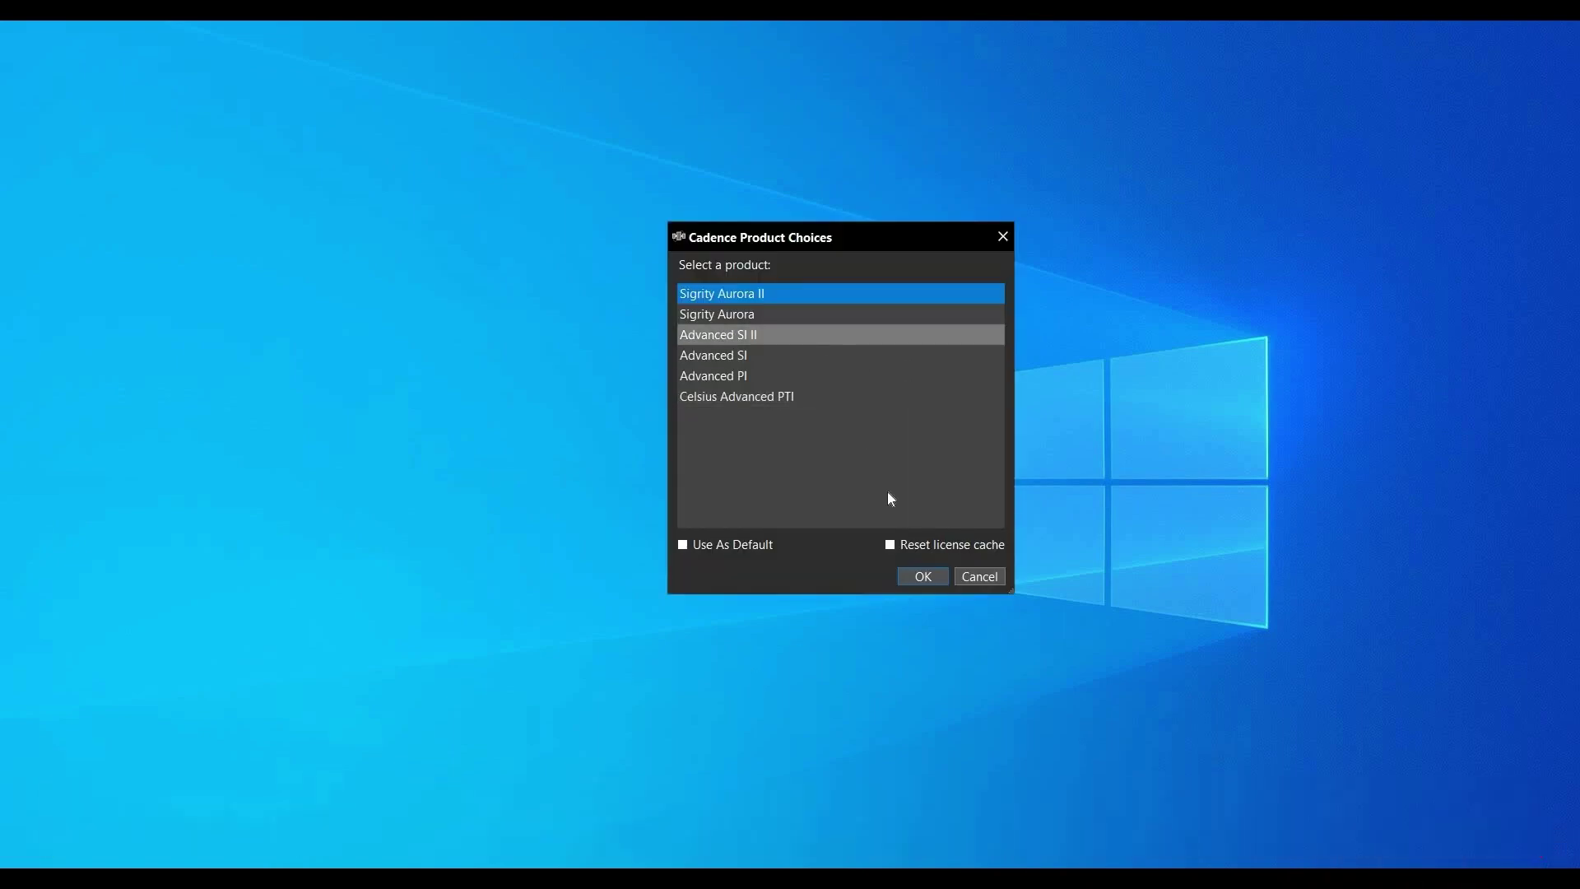
{"action": "left_click", "coordinate": [918, 577]}
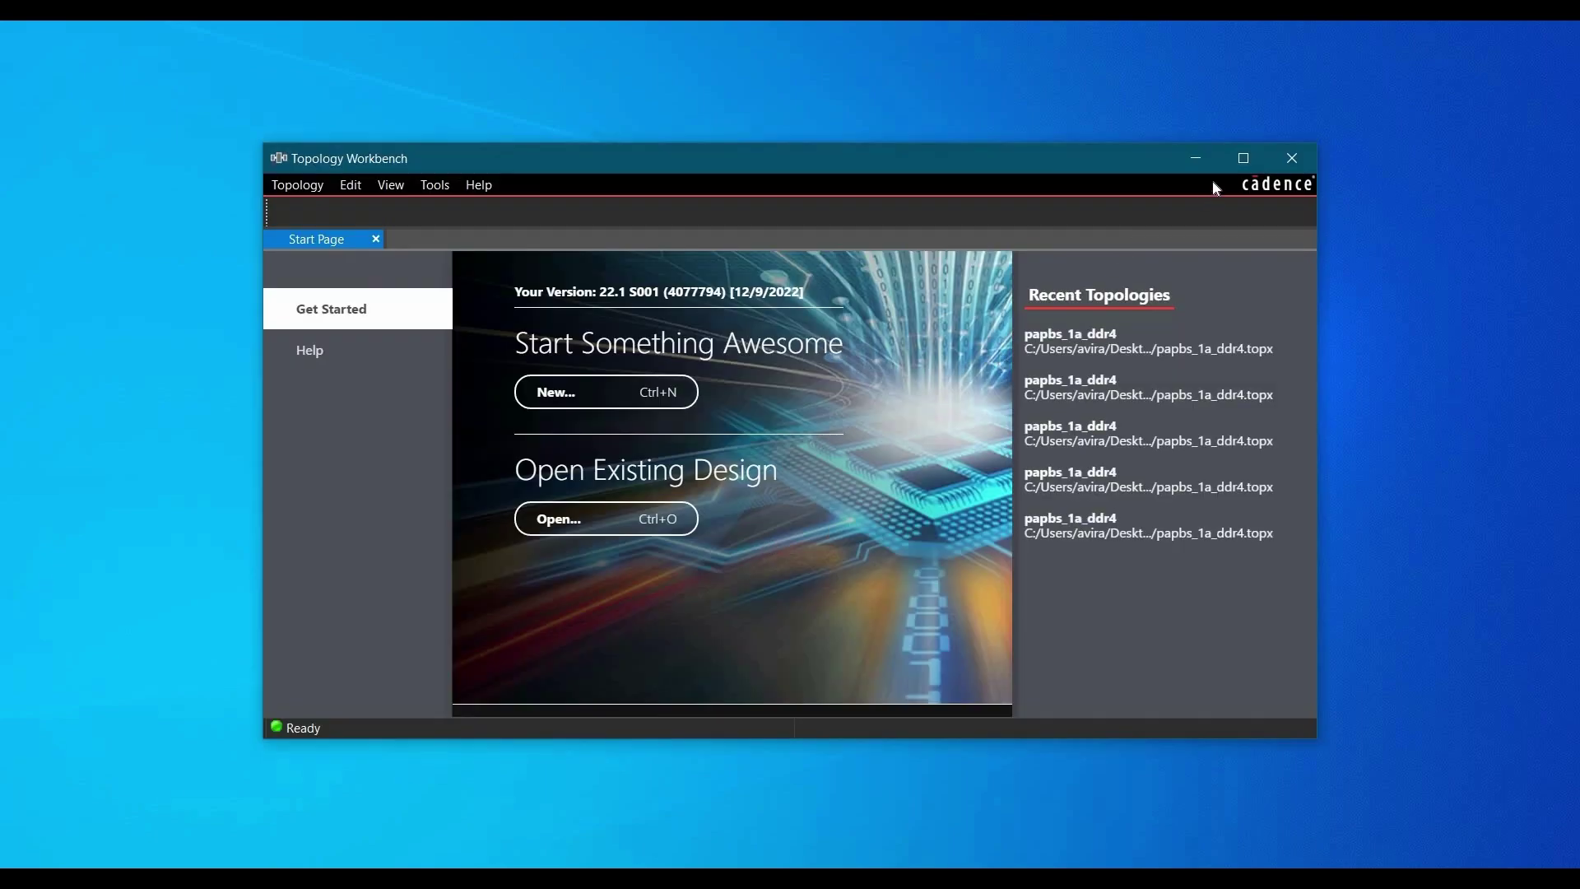
{"action": "left_click", "coordinate": [1243, 158]}
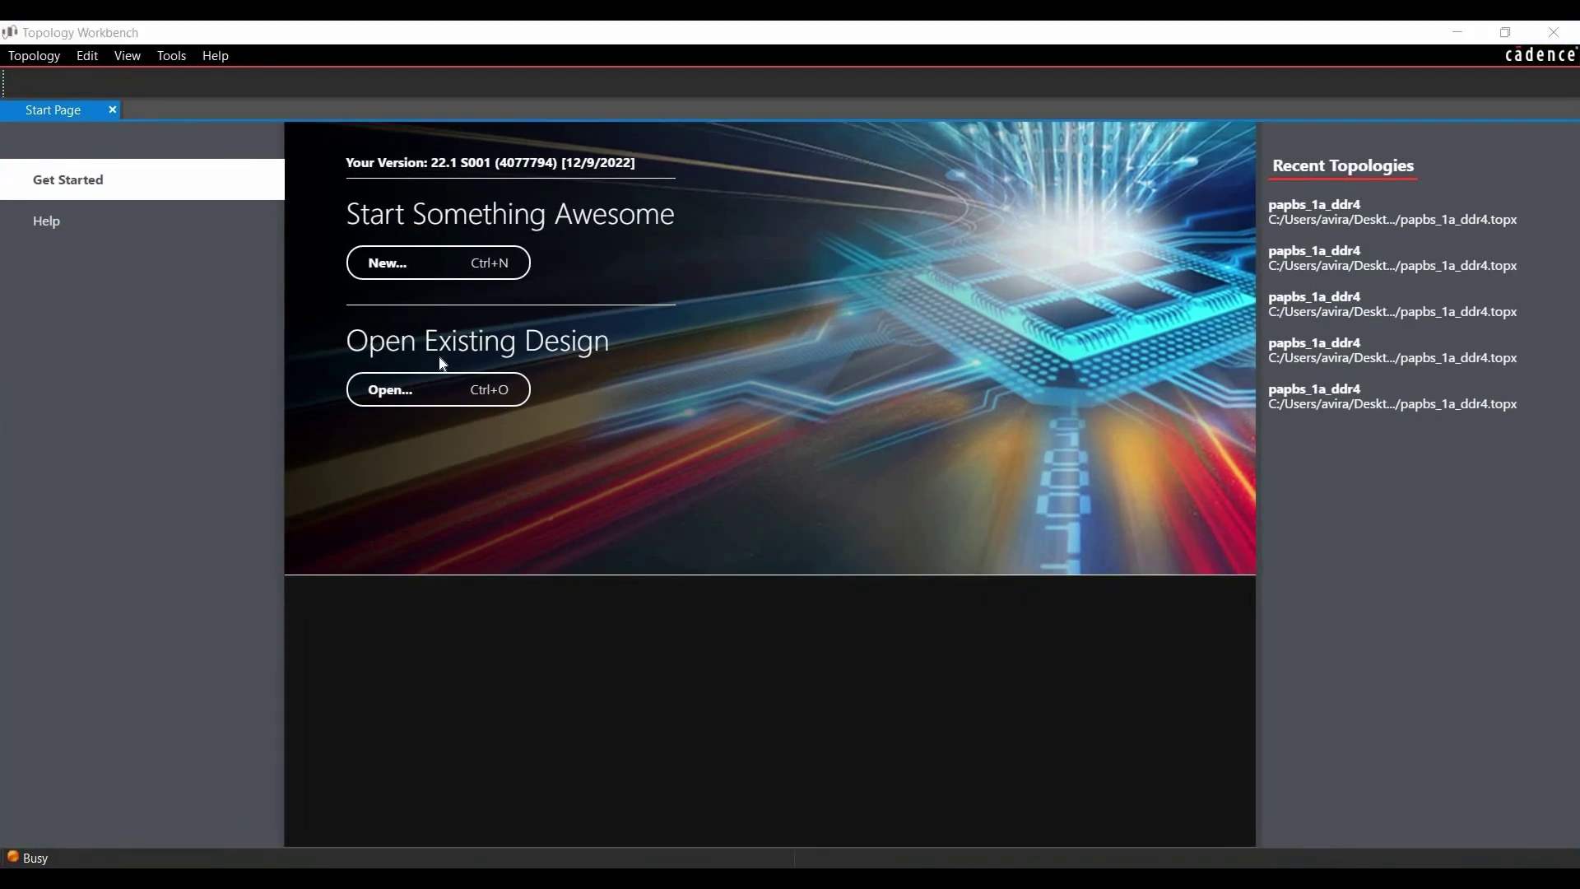
Open the existing topology papbs_1a_ddr4.topx from the spbs folder
{"action": "left_click", "coordinate": [442, 389]}
{"action": "left_click", "coordinate": [272, 306]}
{"action": "left_click", "coordinate": [617, 504]}
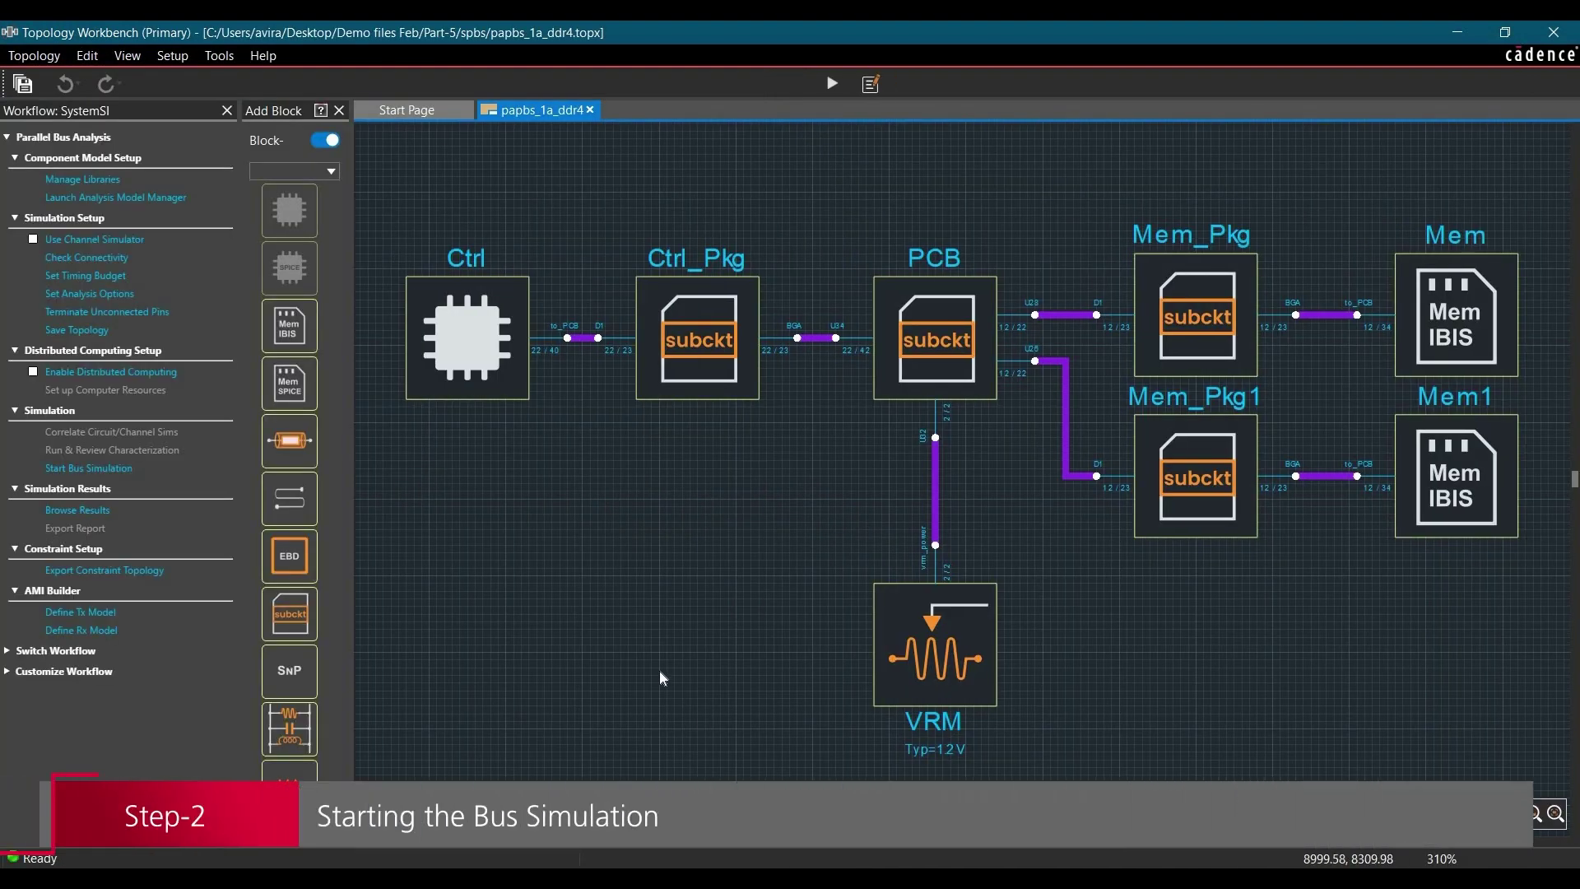
Start the bus simulation without verifying the timing budget specs, naming it DDR4-PAPBS-SWEEPSIM1
{"action": "left_click", "coordinate": [94, 472]}
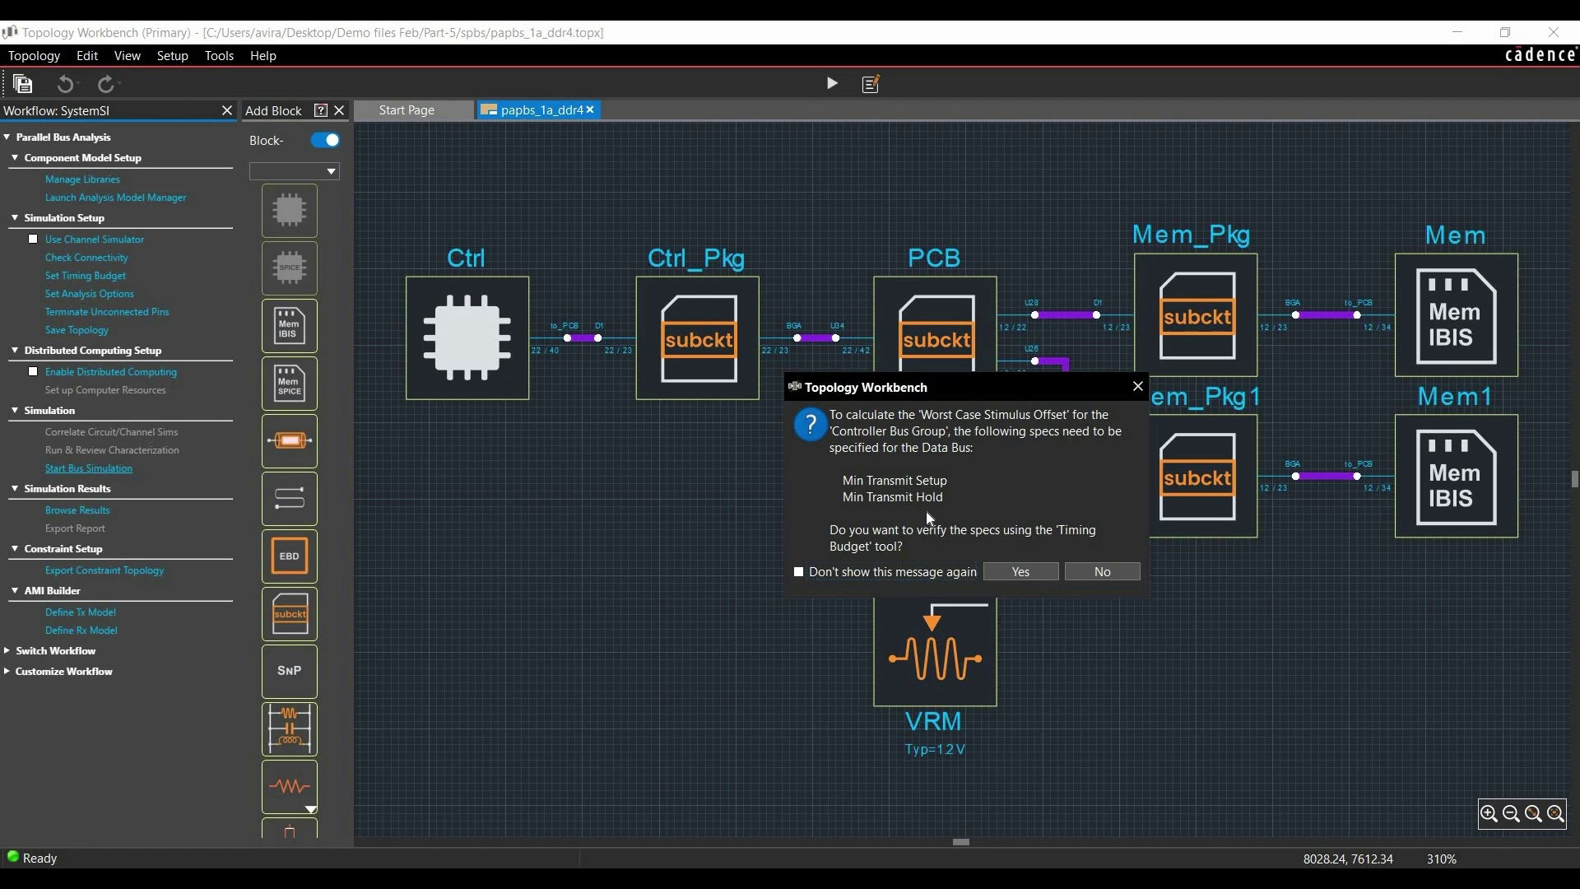
{"action": "left_click", "coordinate": [1135, 571]}
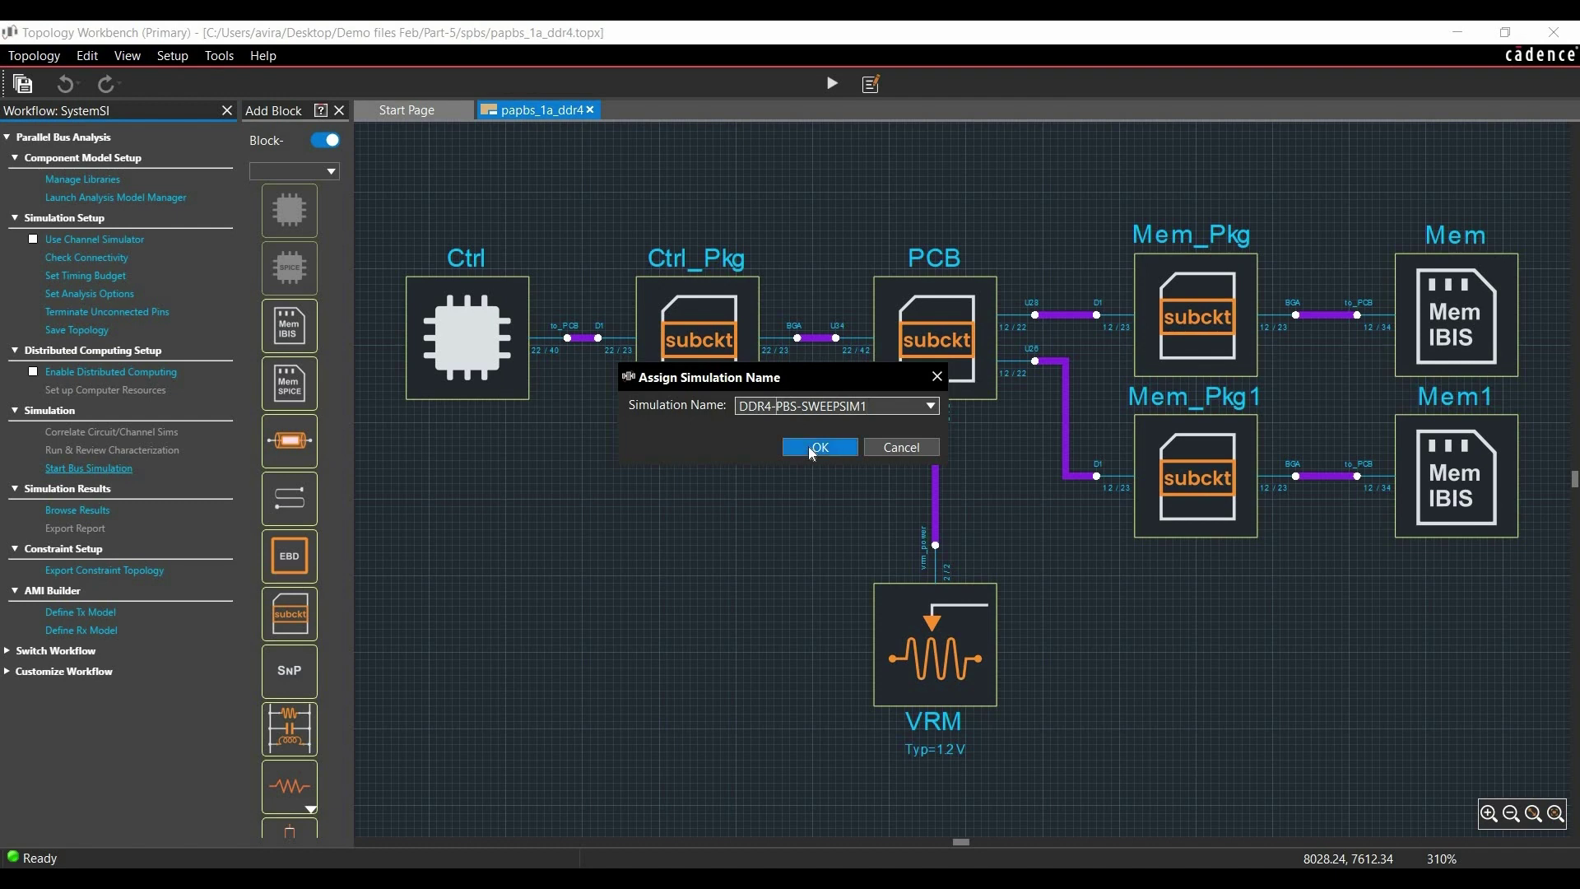
{"action": "key", "text": "BackSpace"}
{"action": "type", "text": "PA"}
{"action": "key", "text": "Return"}
{"action": "left_click", "coordinate": [821, 447]}
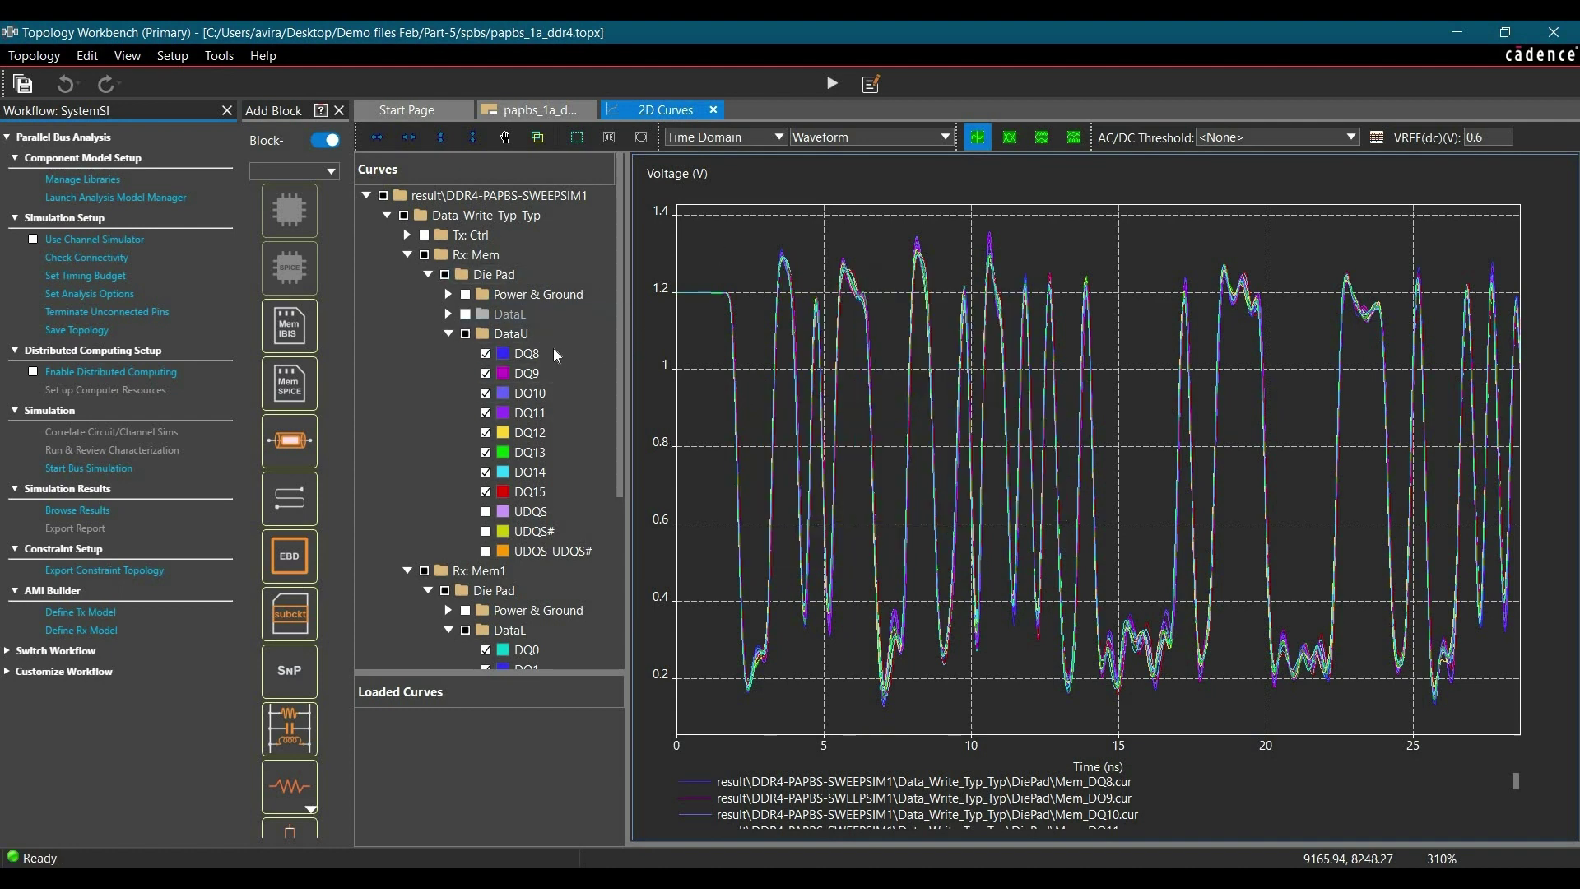
Clear all displayed Rx Mem and Rx Mem1 curves from the 2D waveform plot
{"action": "mouse_move", "coordinate": [734, 290]}
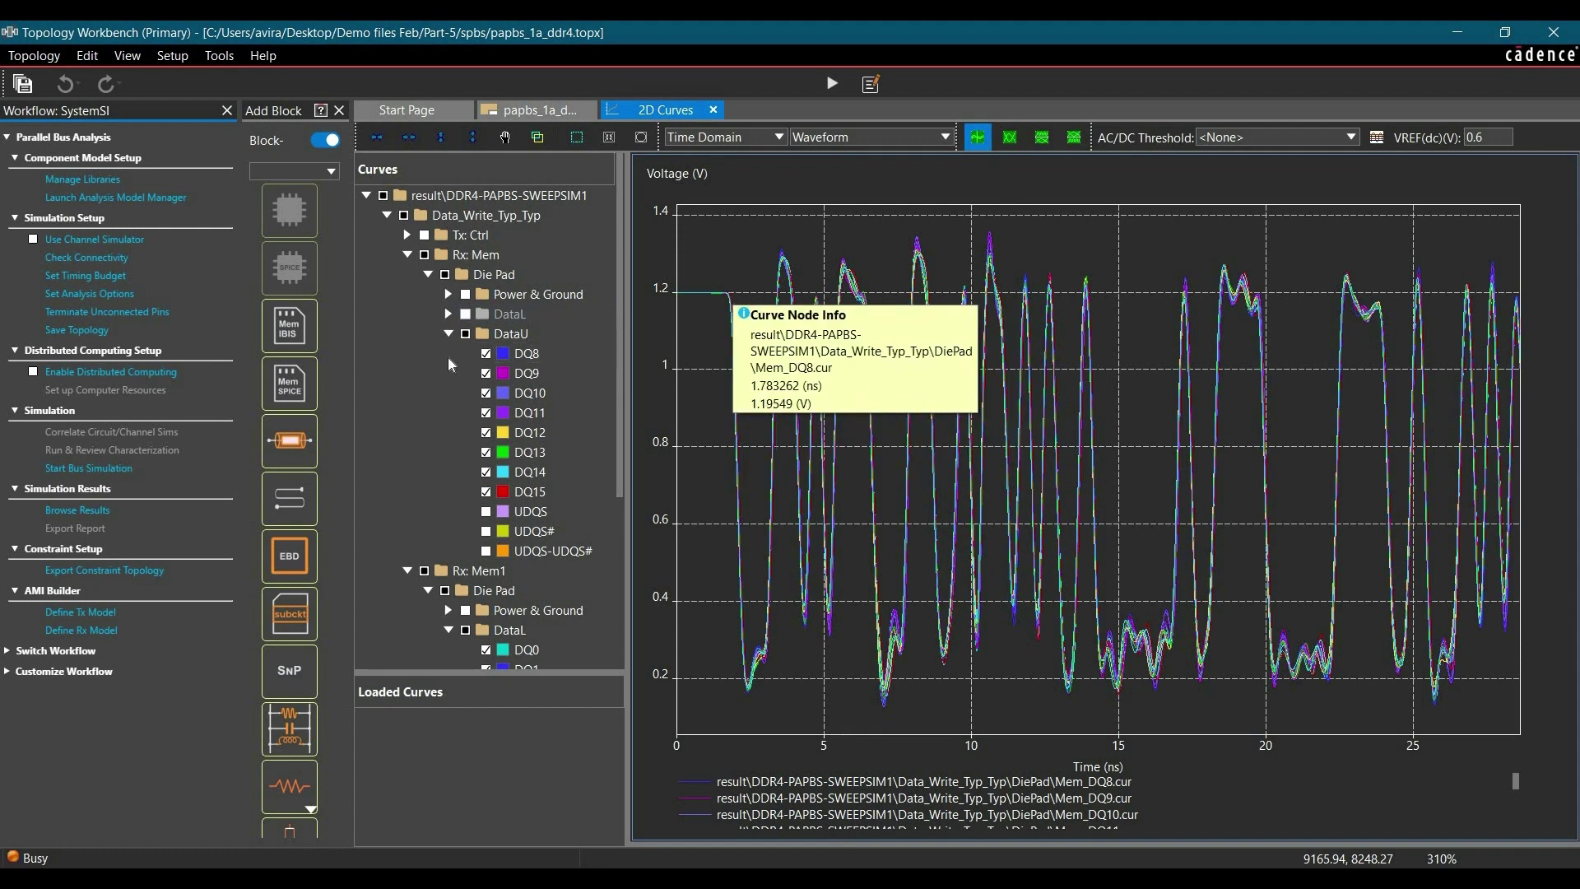
{"action": "left_click", "coordinate": [423, 255]}
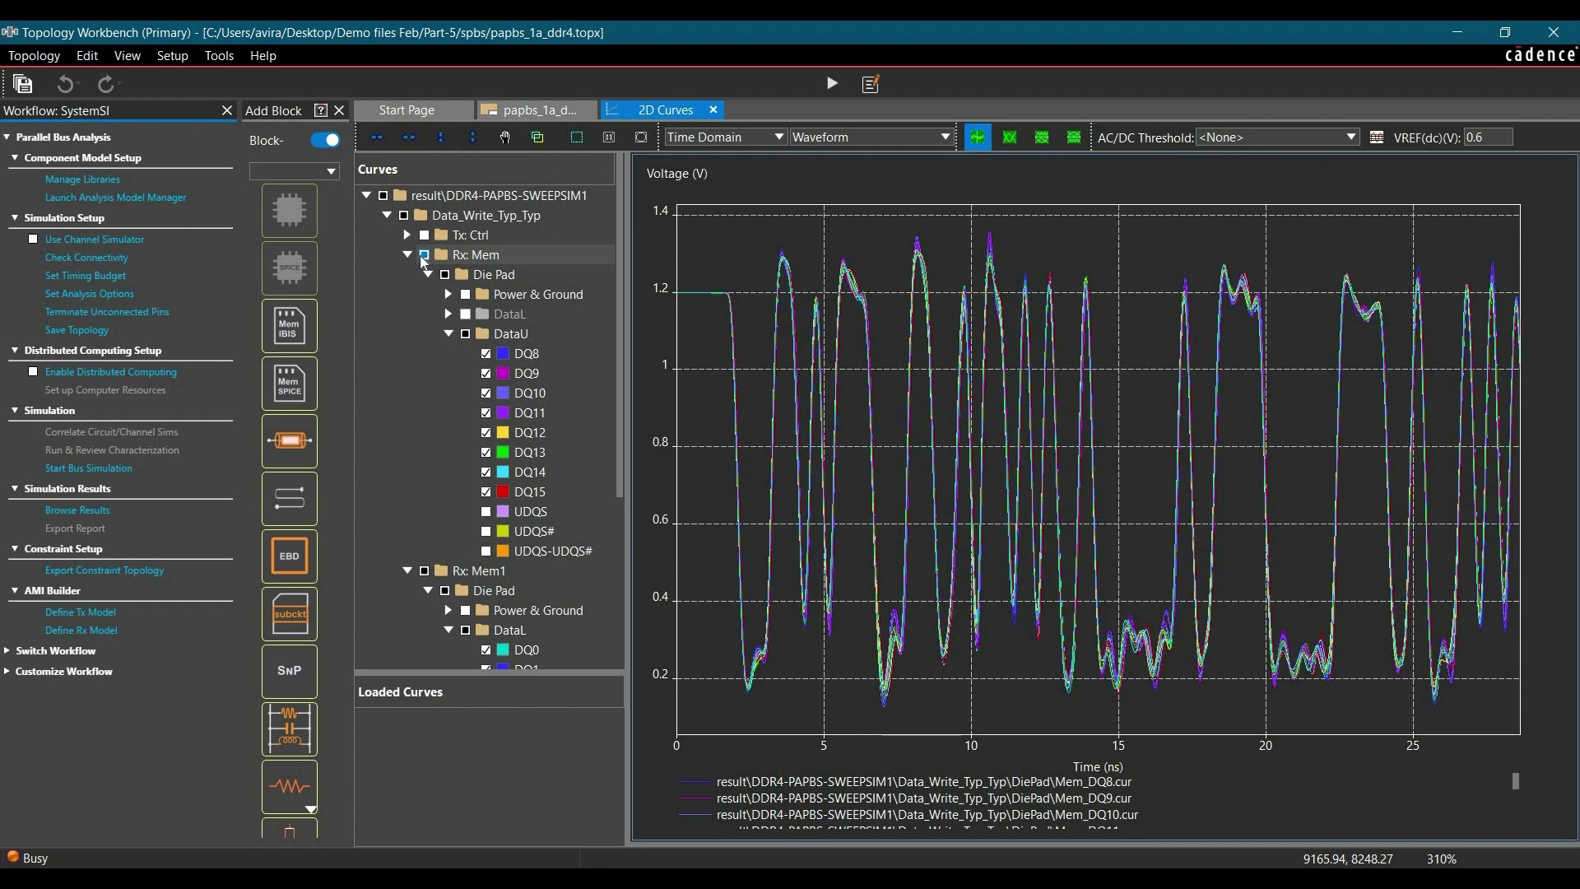
{"action": "left_click", "coordinate": [424, 571]}
{"action": "left_click", "coordinate": [425, 571]}
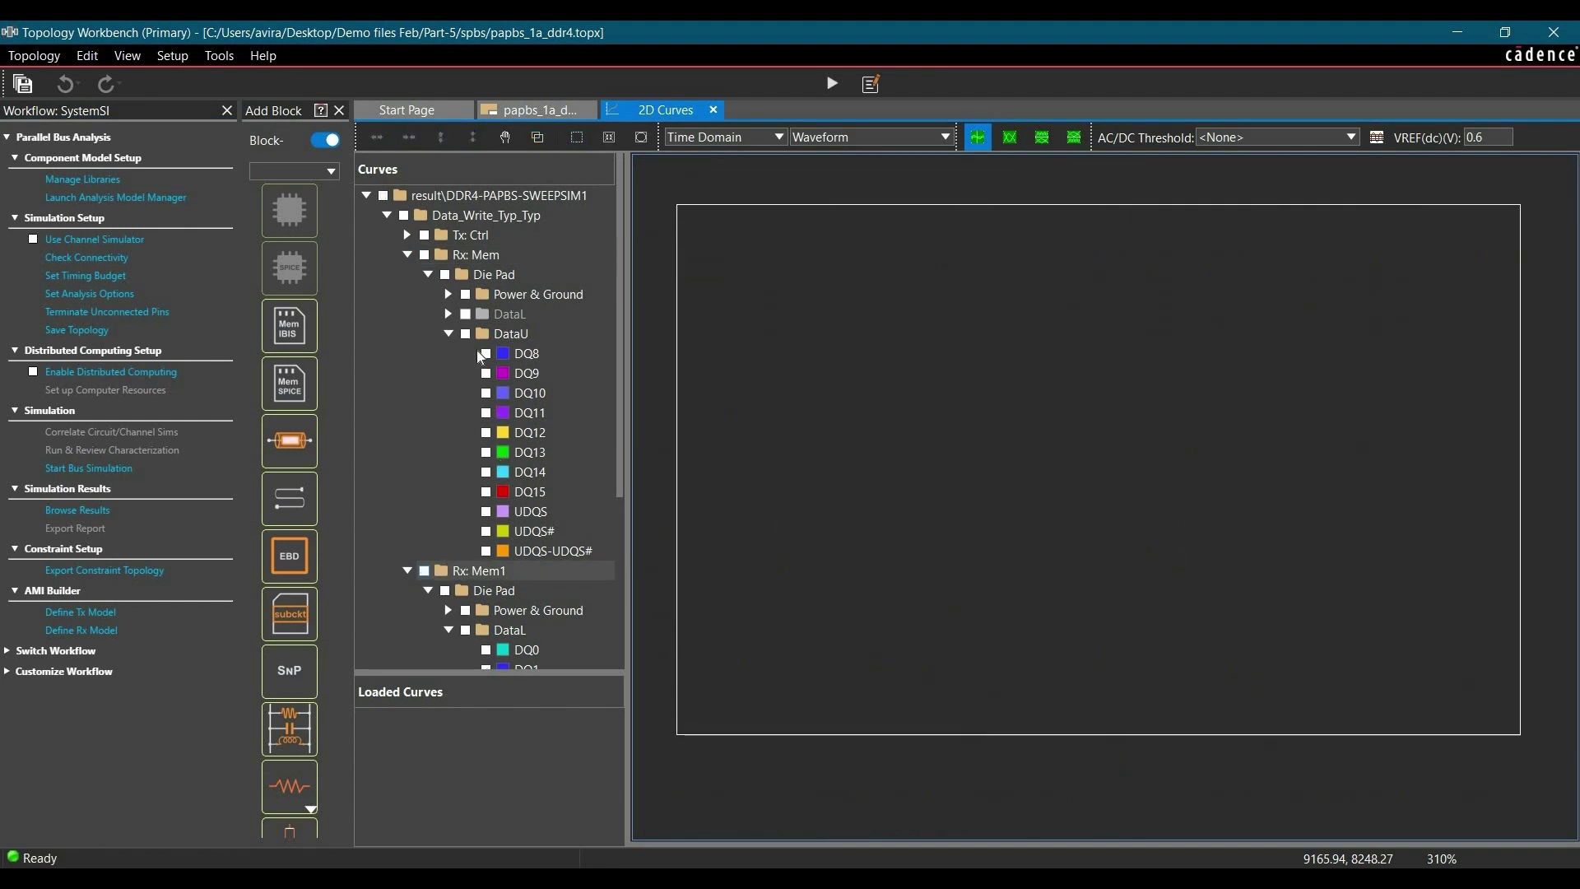
Plot the Rx Mem Power & Ground and DataU die pad waveforms, leaving out UDQS# and UDQS-UDQS#
{"action": "left_click", "coordinate": [466, 297]}
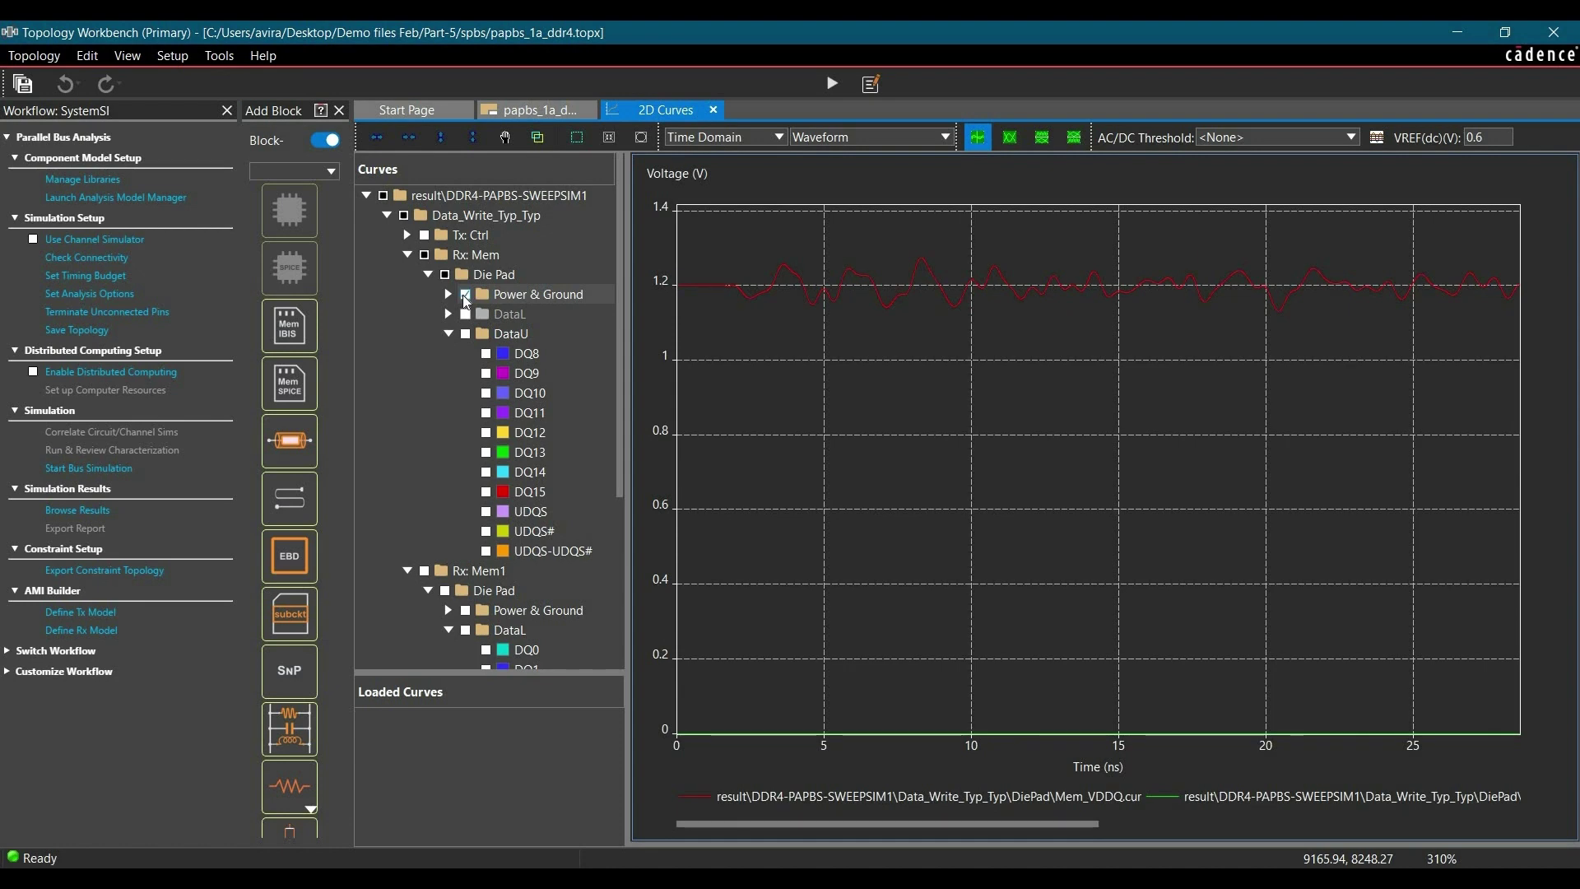
{"action": "left_click", "coordinate": [447, 293]}
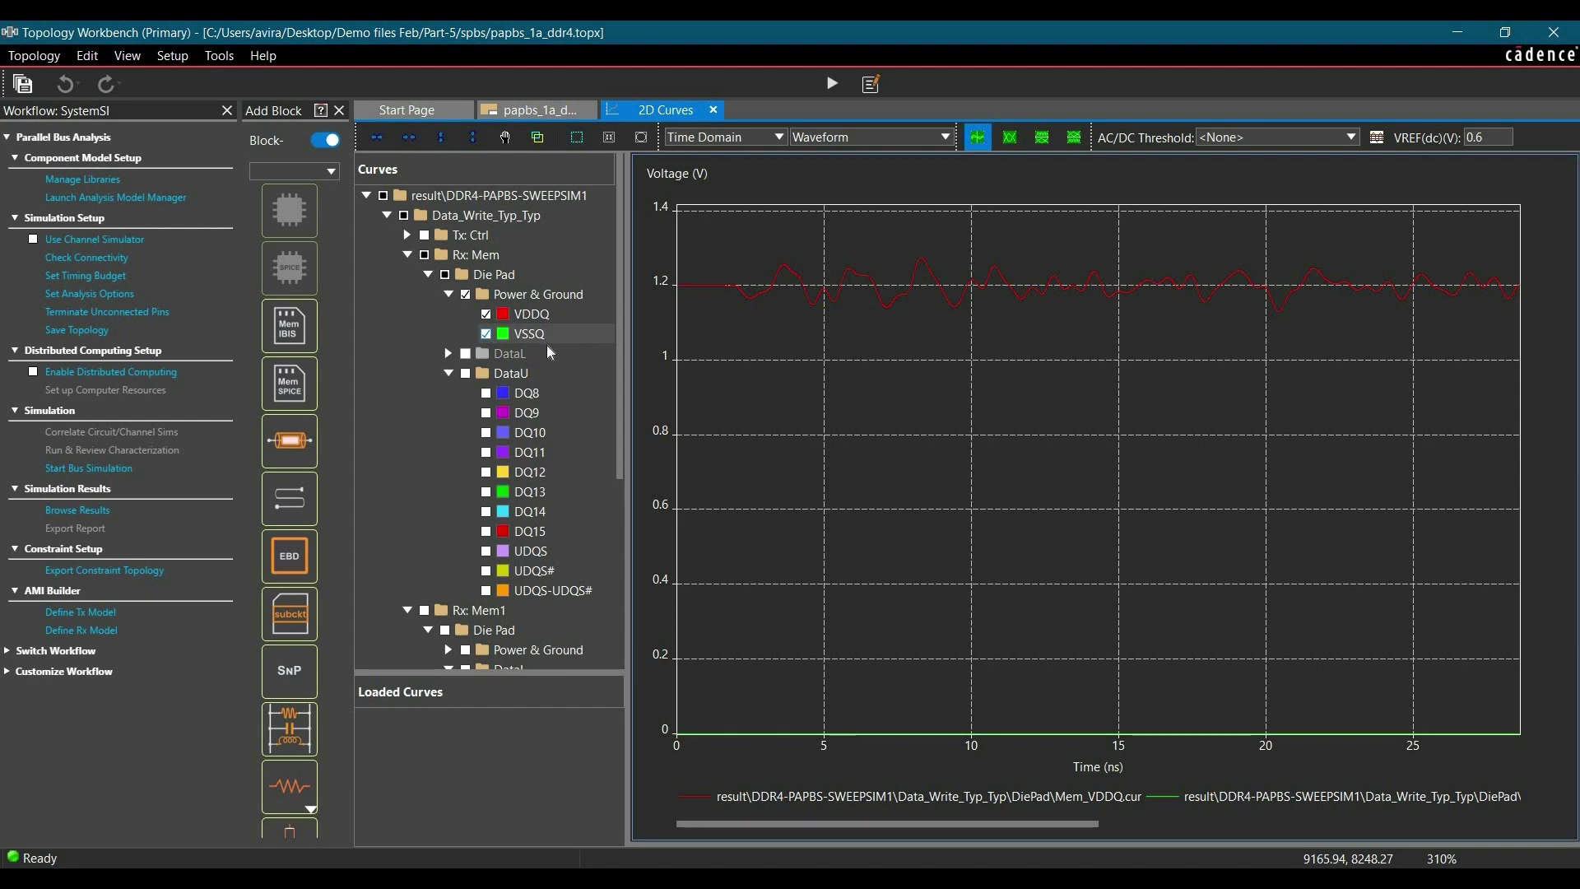
{"action": "left_click", "coordinate": [465, 374]}
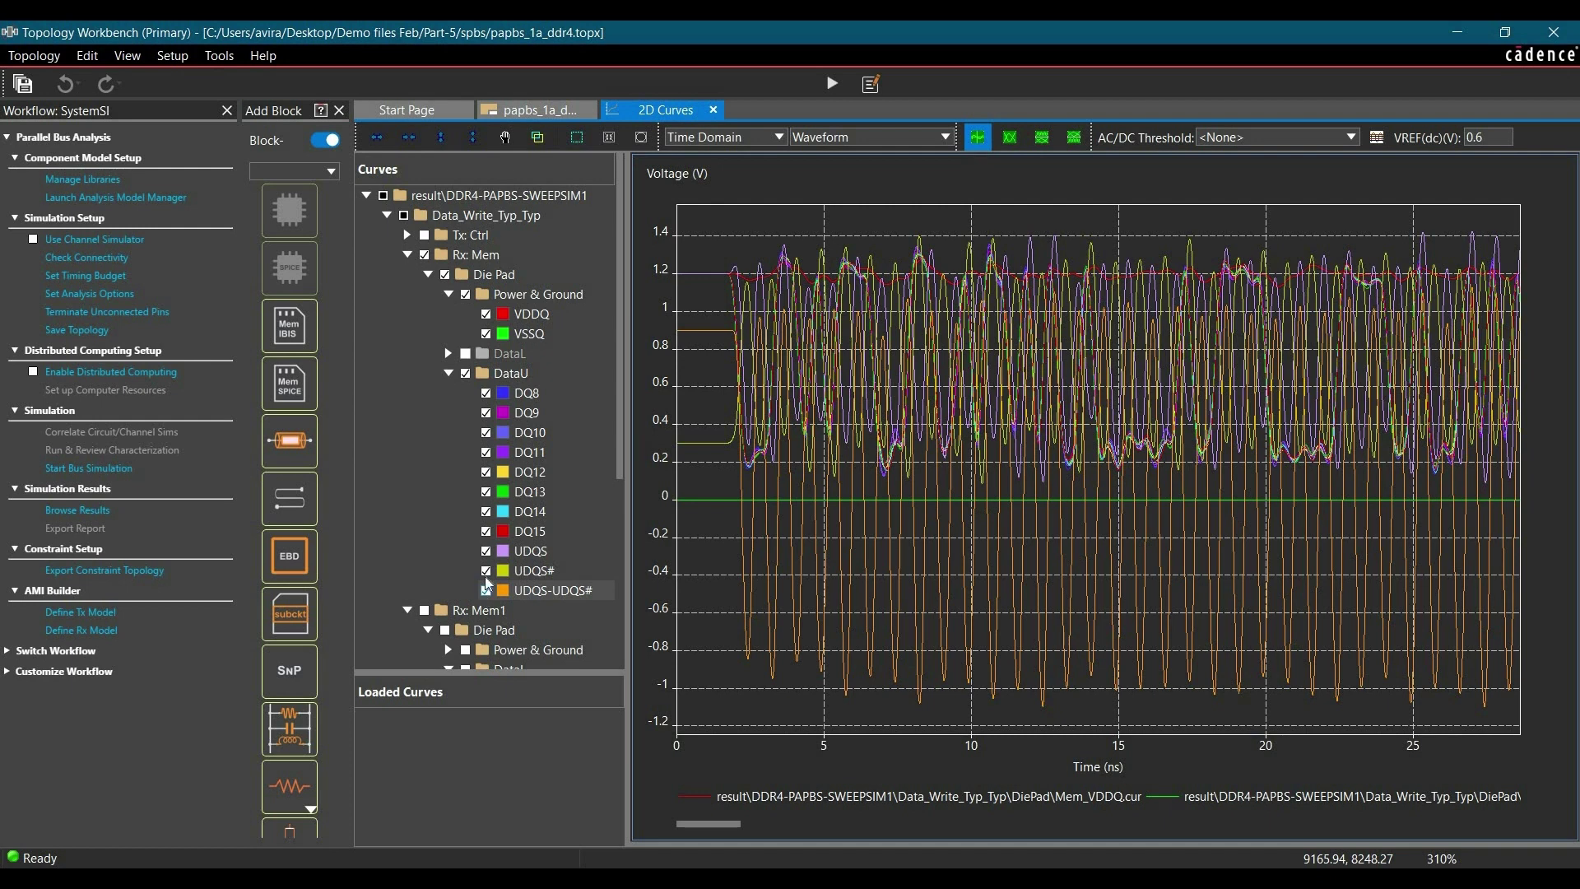
{"action": "left_click", "coordinate": [486, 589]}
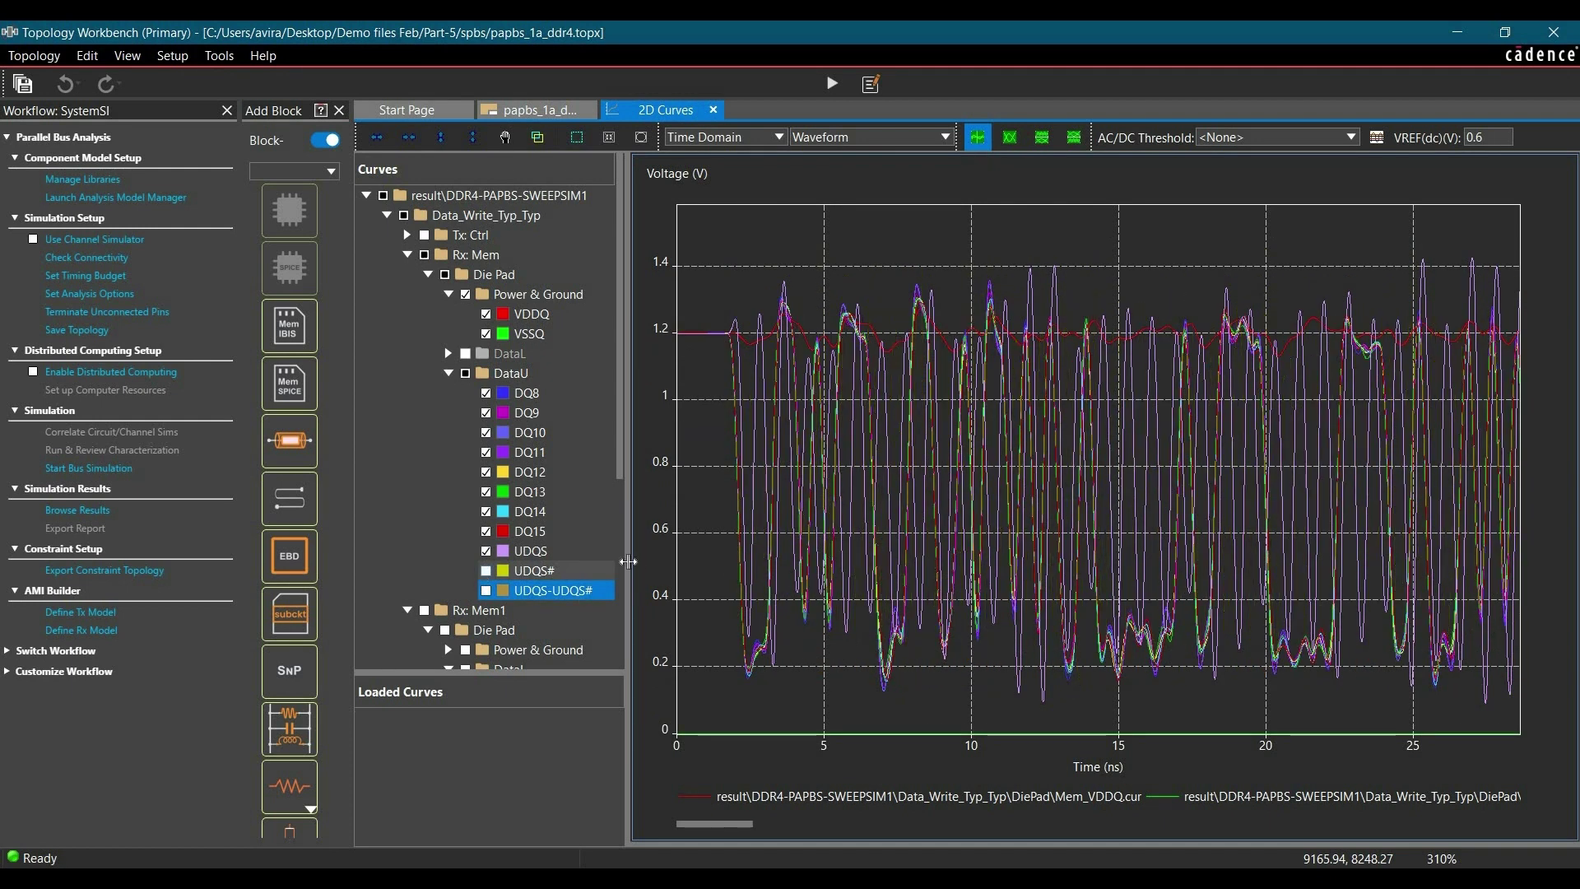
{"action": "mouse_move", "coordinate": [803, 452]}
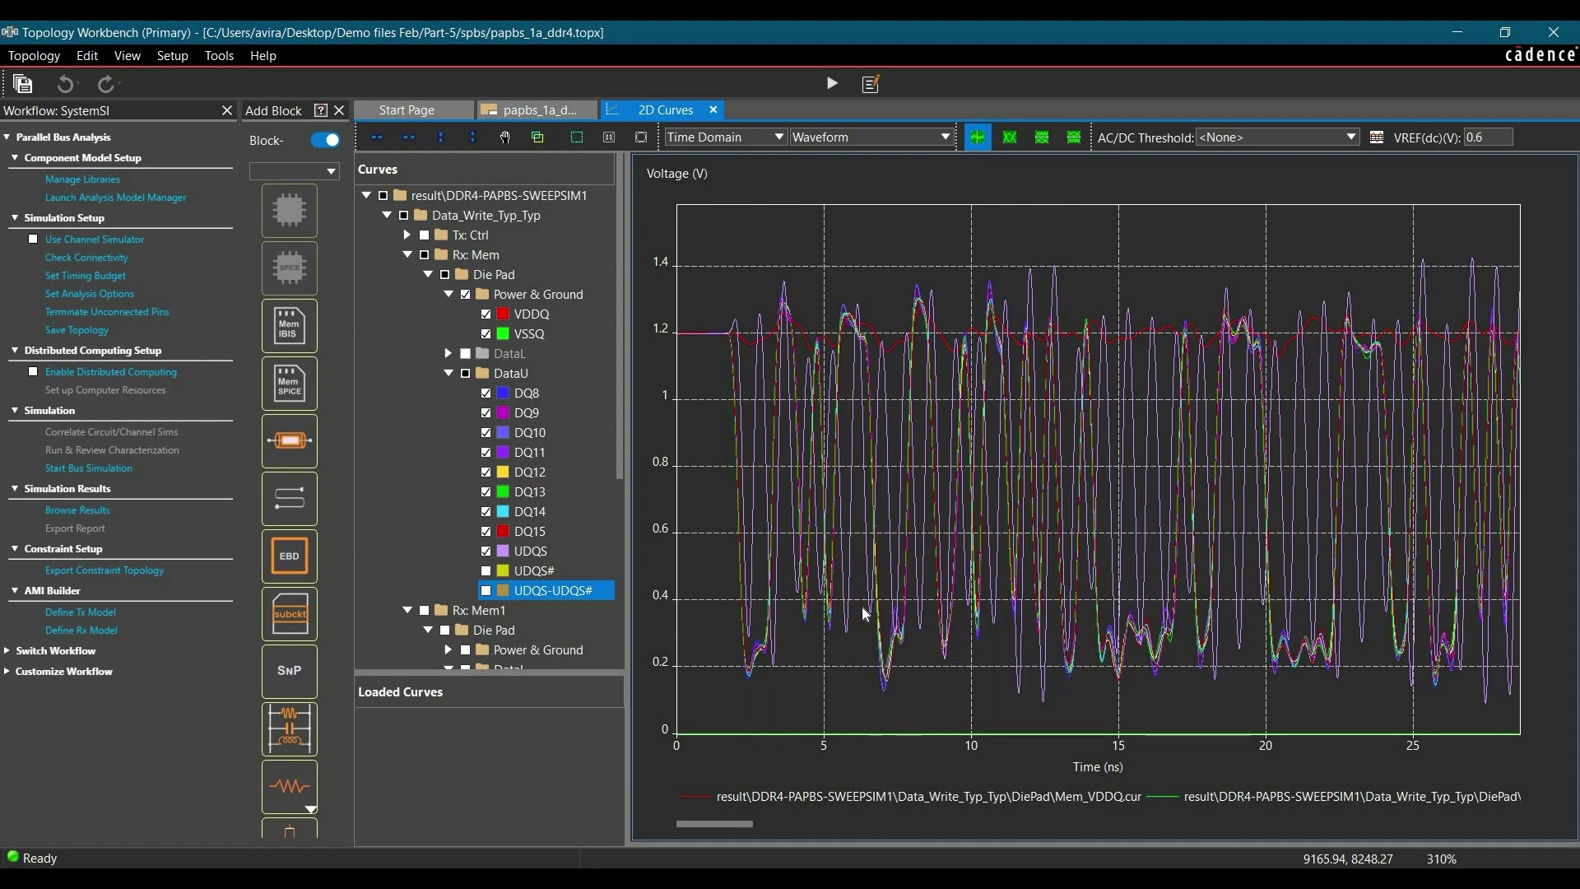
{"action": "mouse_move", "coordinate": [872, 599]}
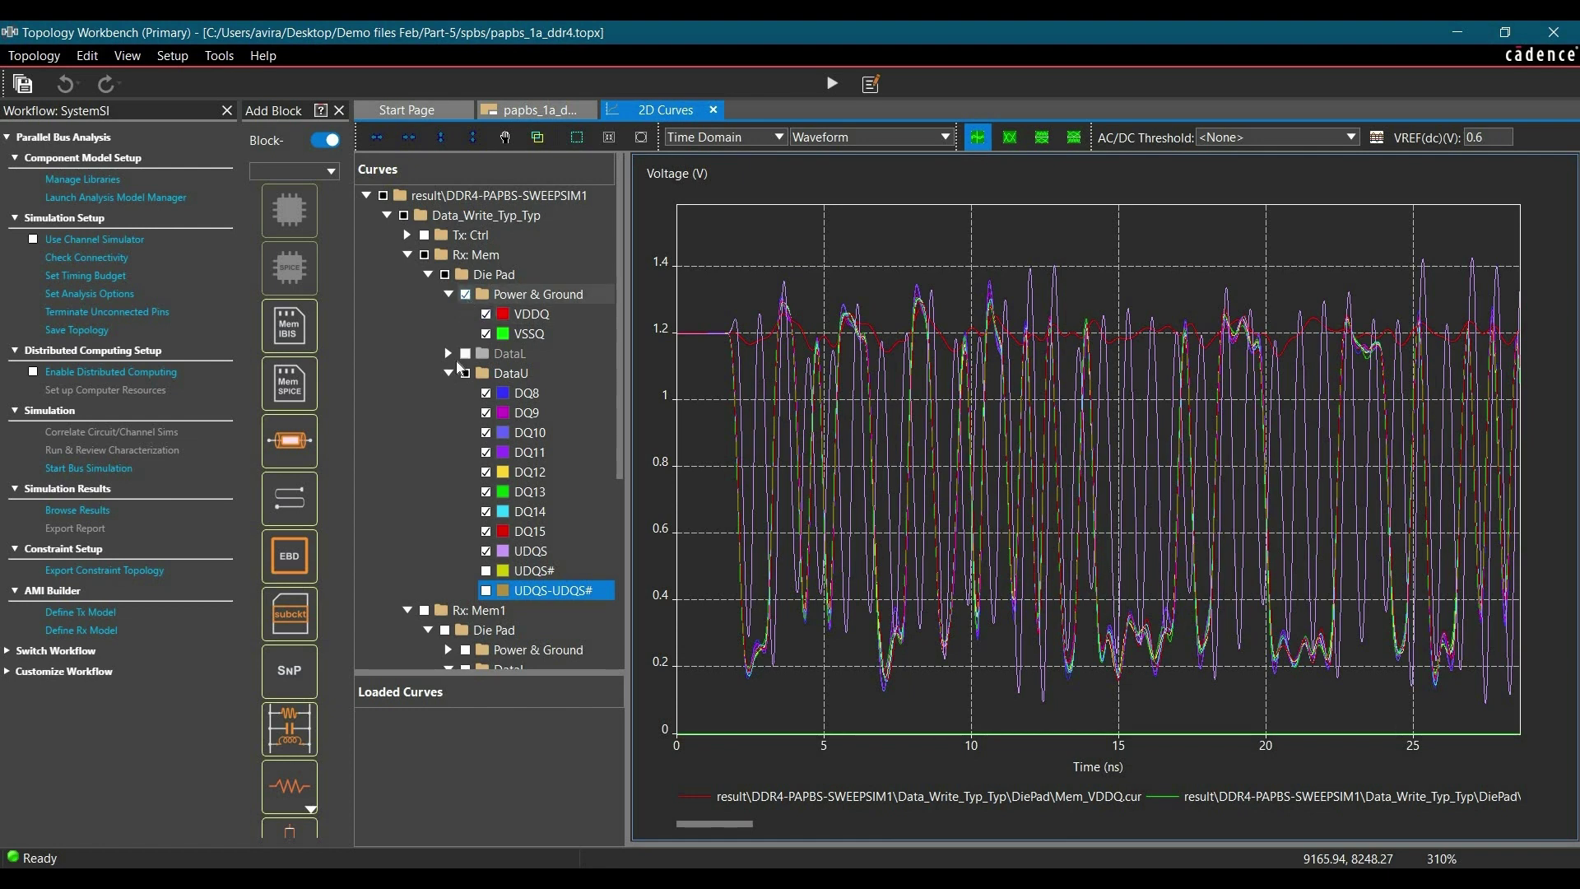
Hide the Power & Ground curves, include UDQS-UDQS# and display the Rx Mem DataU signals as an eye diagram
{"action": "left_click", "coordinate": [465, 294]}
{"action": "left_click", "coordinate": [486, 590]}
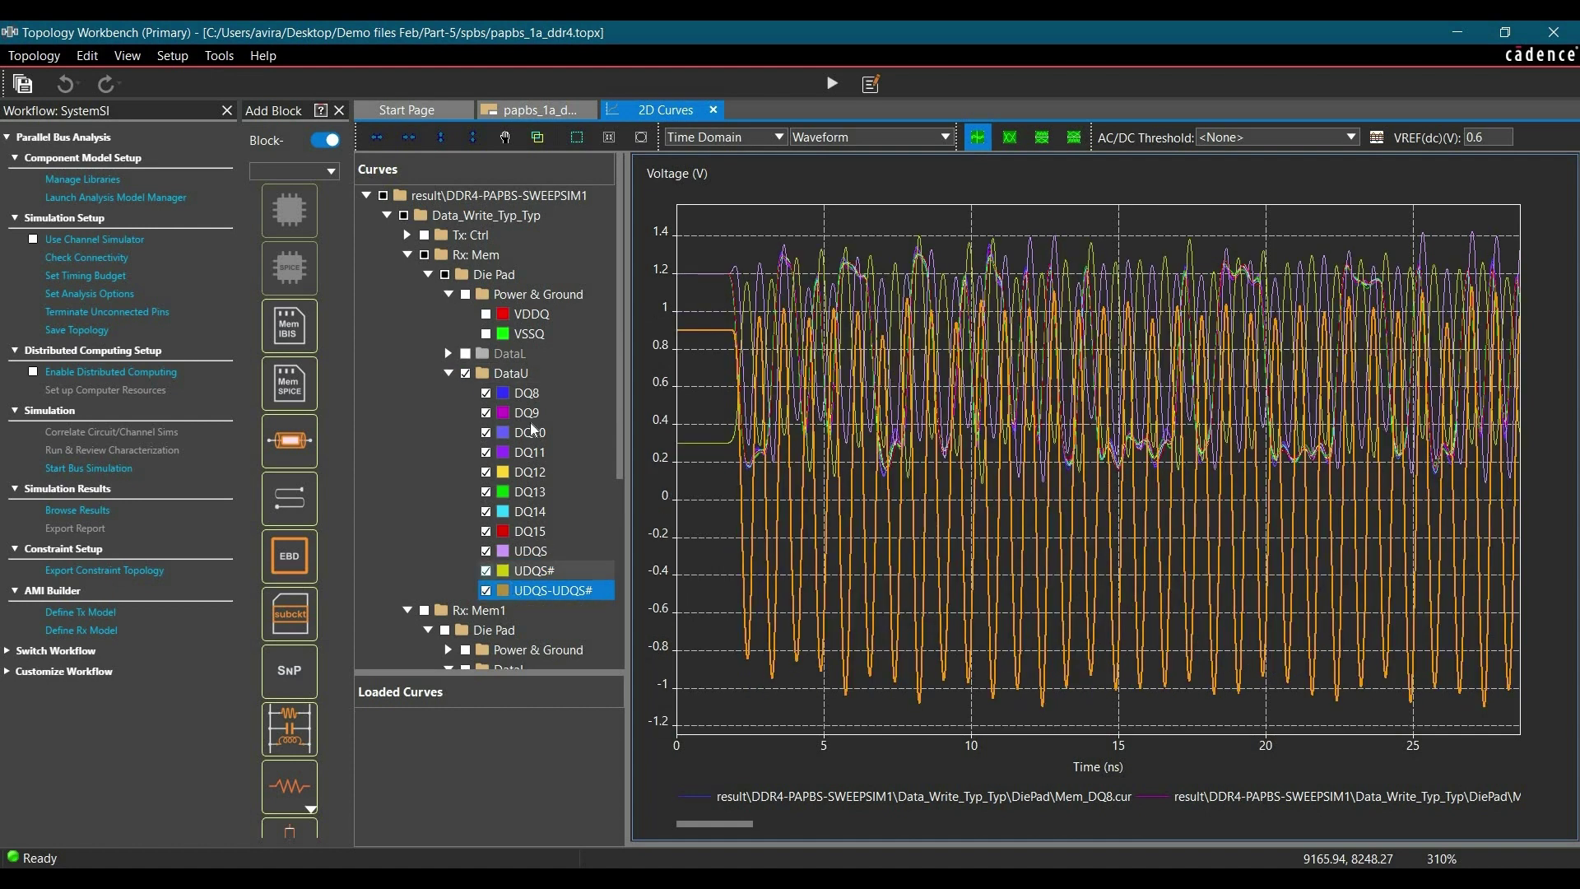
{"action": "left_click", "coordinate": [1010, 138]}
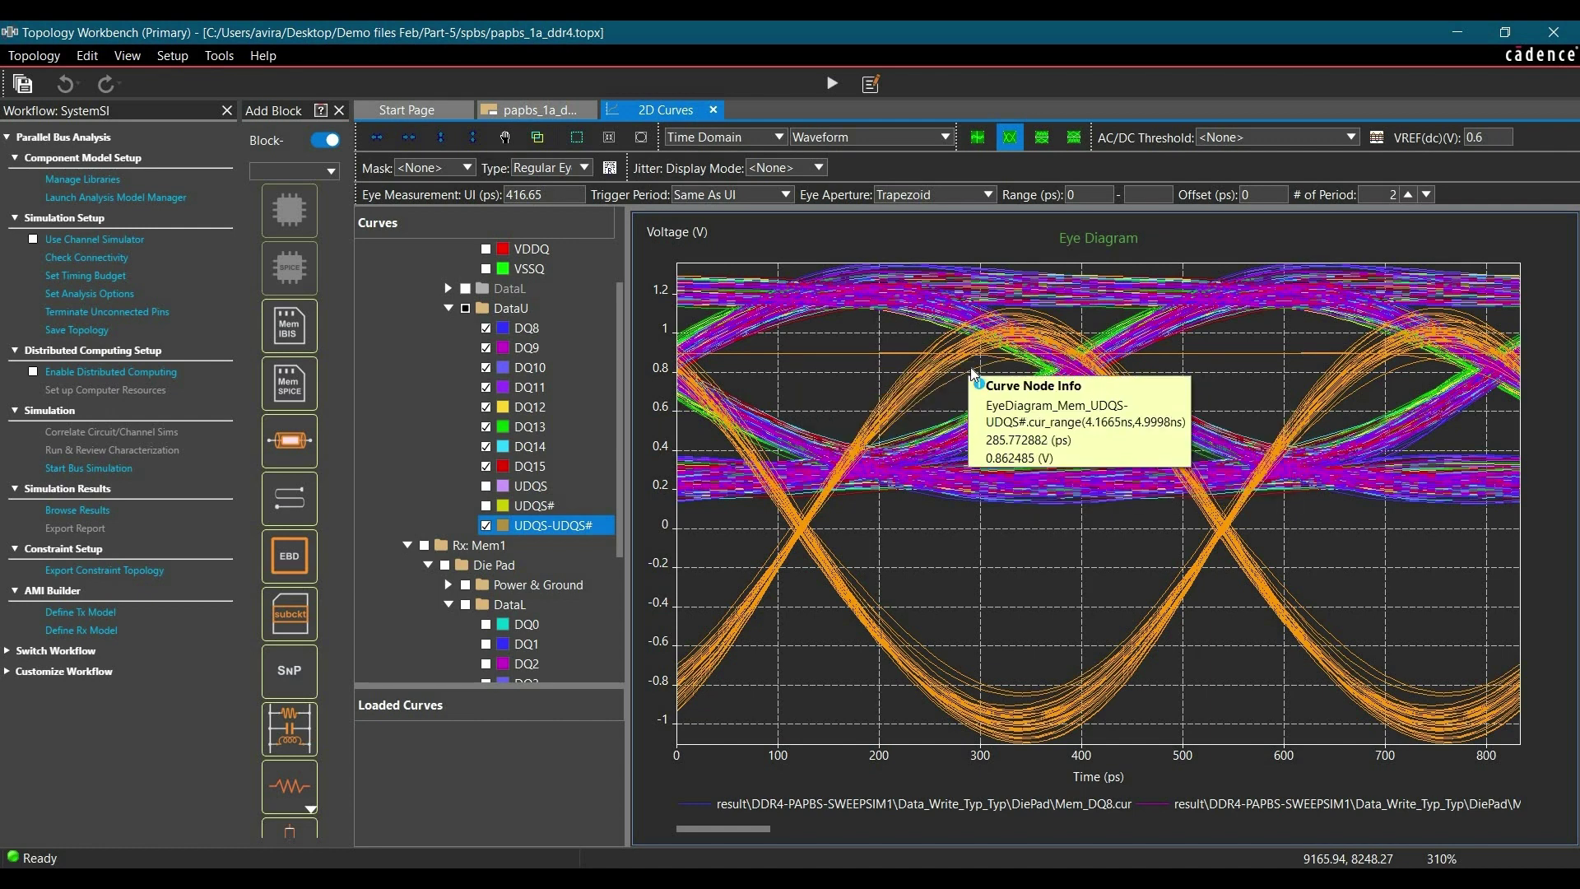
{"action": "mouse_move", "coordinate": [867, 357]}
{"action": "mouse_move", "coordinate": [807, 312]}
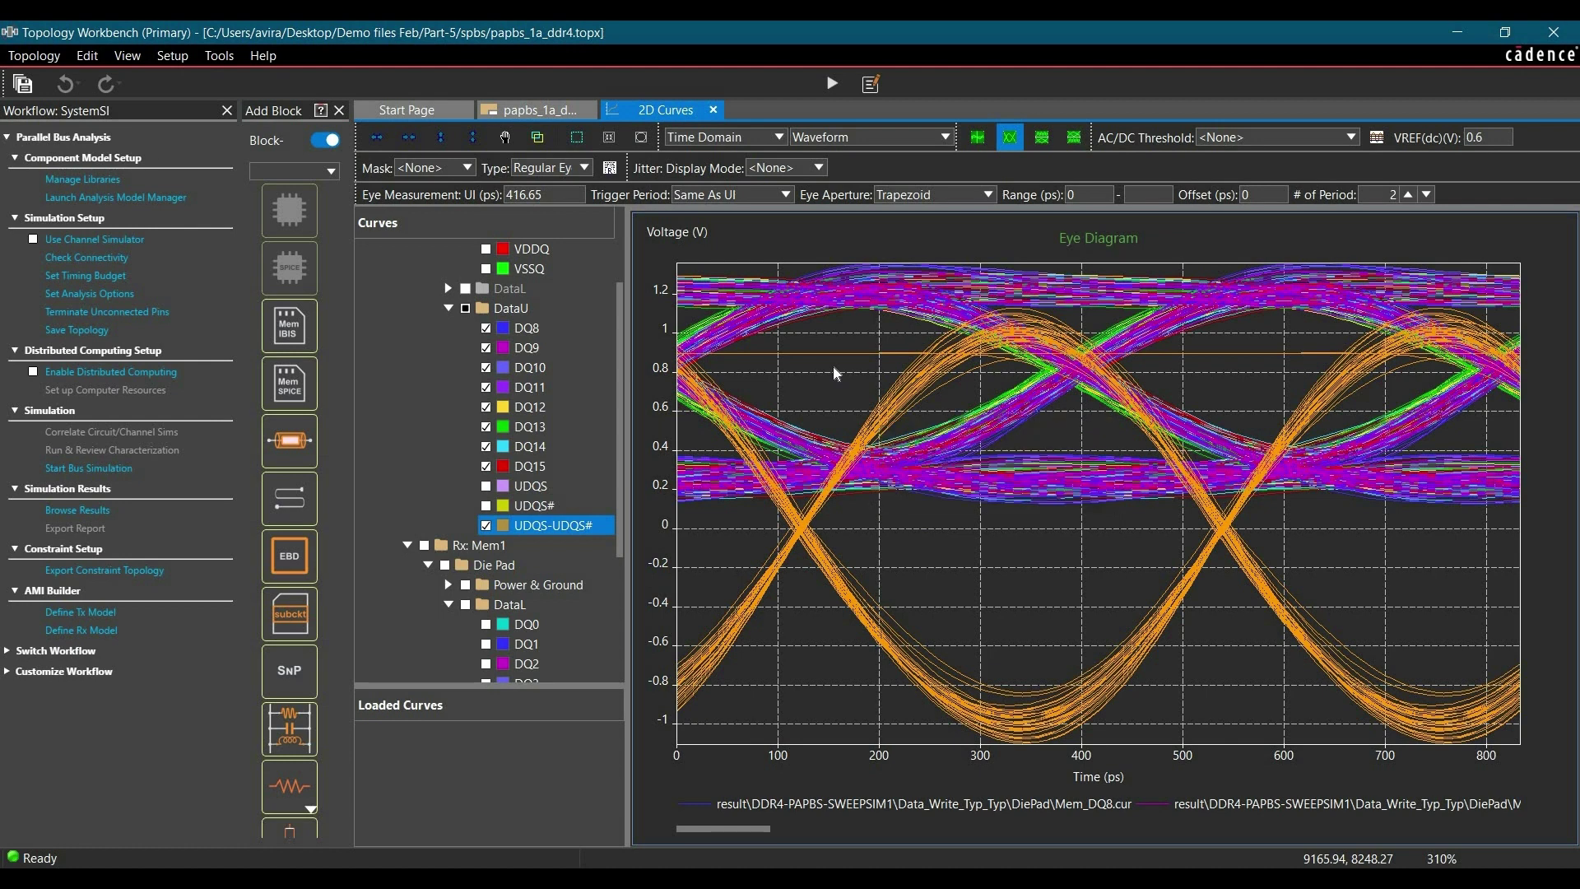
Expand the Tx Ctrl die pad's DataL group in the curve tree to examine its signals
{"action": "scroll", "coordinate": [586, 373], "scroll_direction": "up", "scroll_amount": 2}
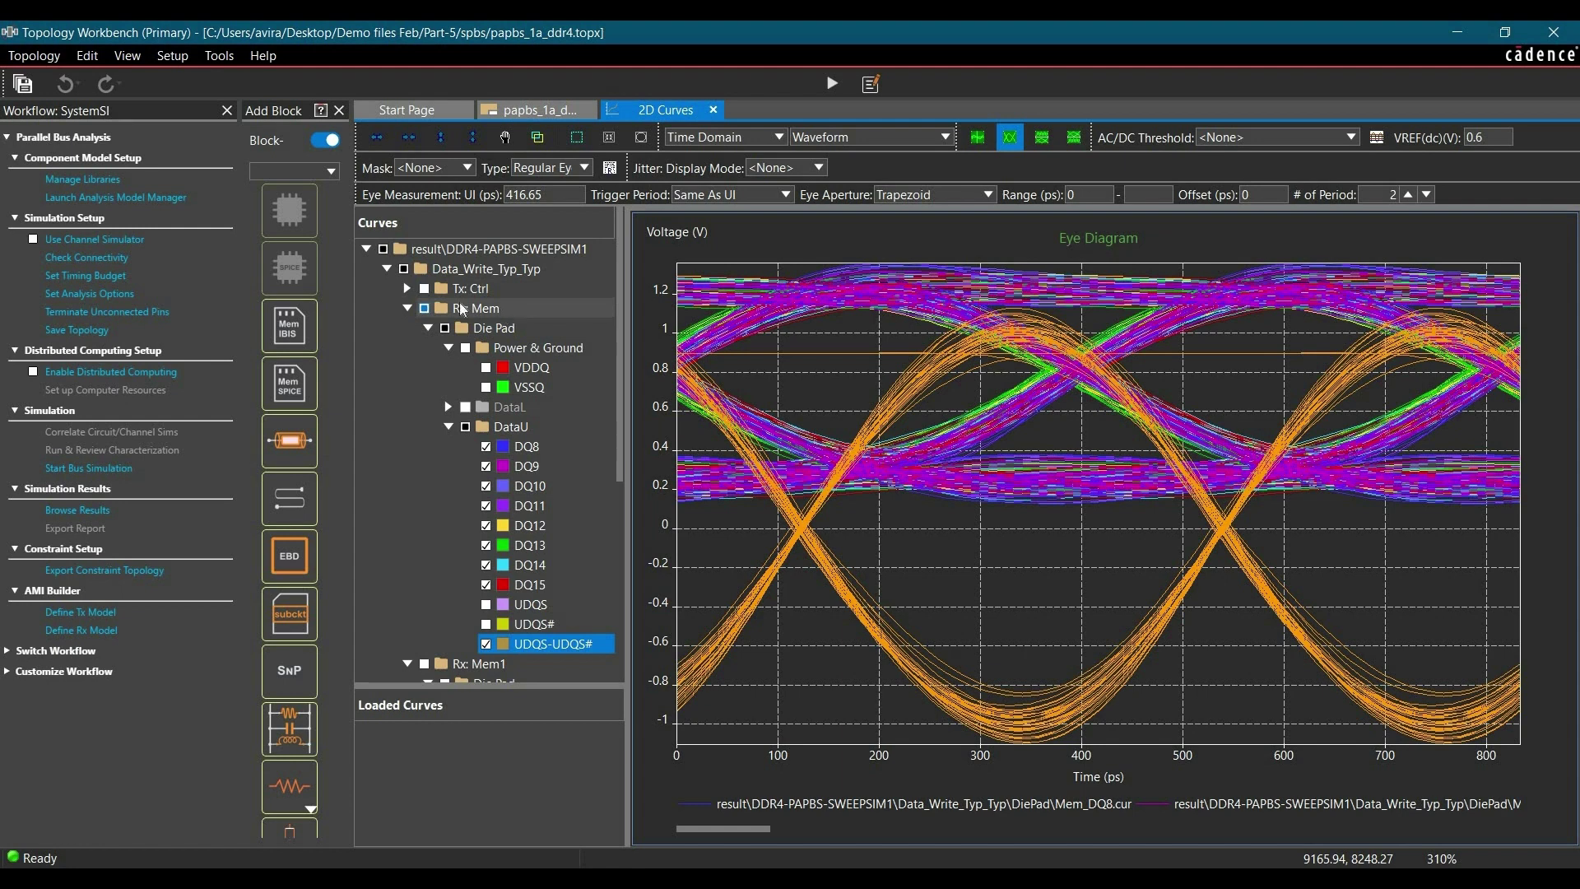
{"action": "left_click", "coordinate": [406, 288]}
{"action": "left_click", "coordinate": [428, 308]}
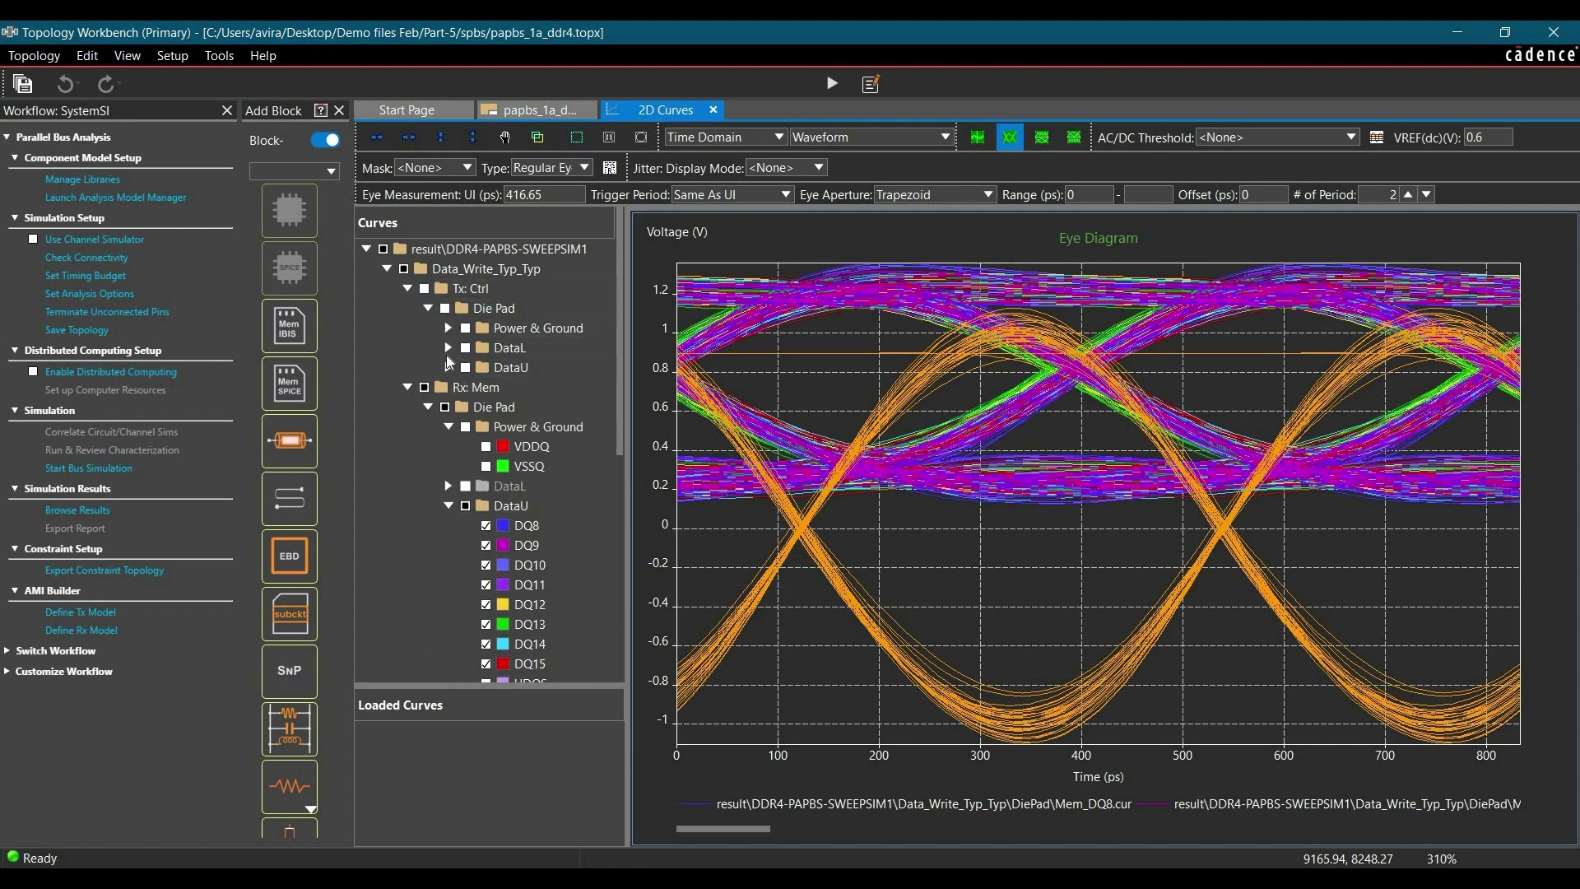
{"action": "left_click", "coordinate": [447, 347]}
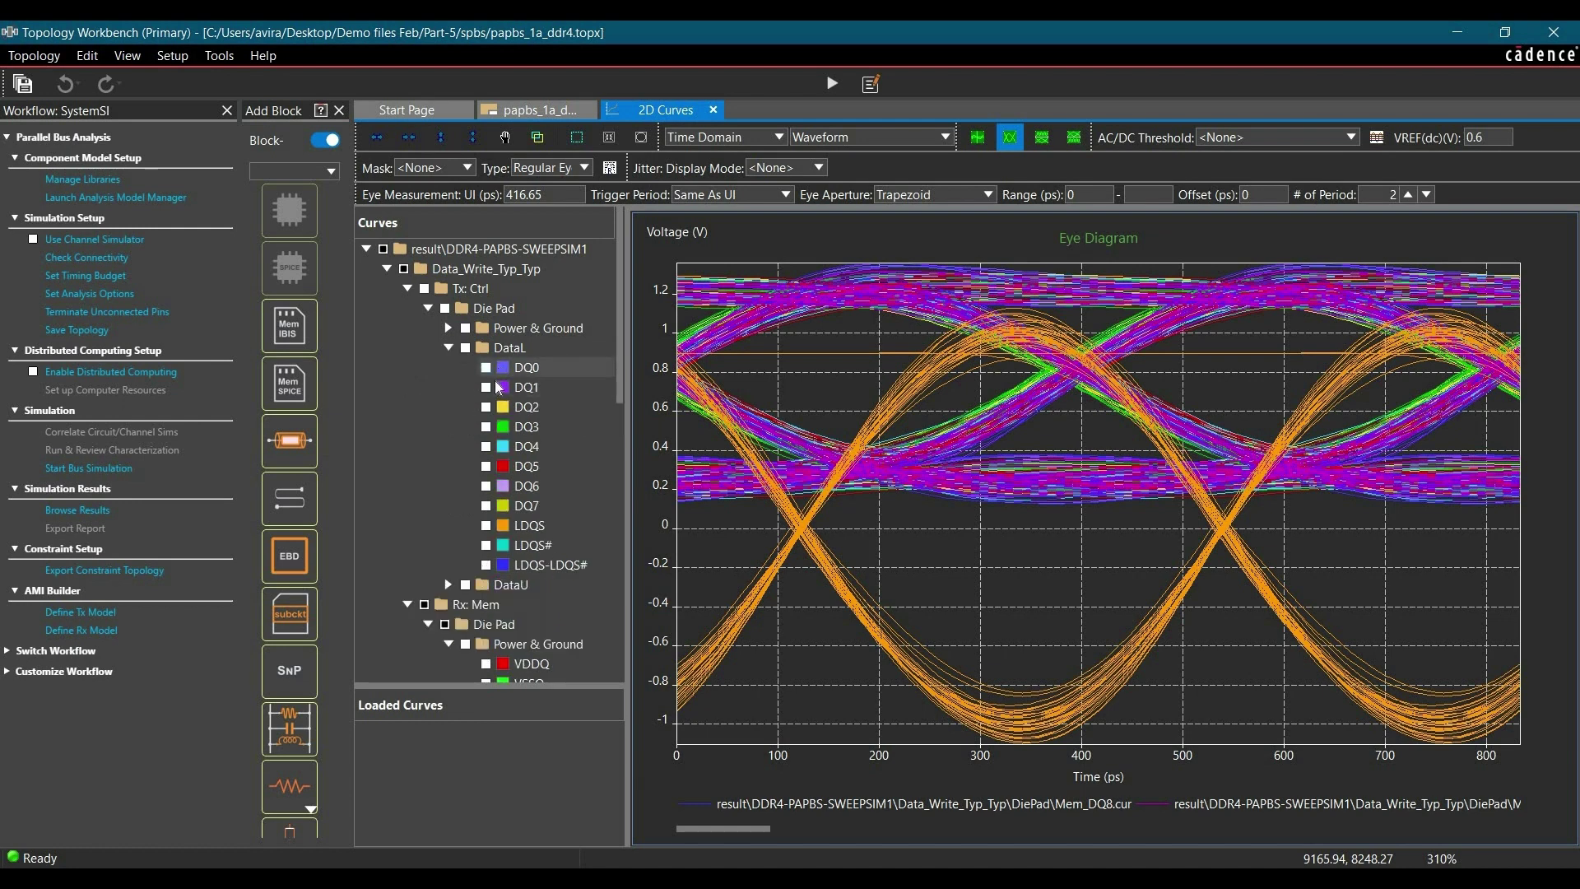
{"action": "scroll", "coordinate": [496, 411], "scroll_direction": "down", "scroll_amount": 2}
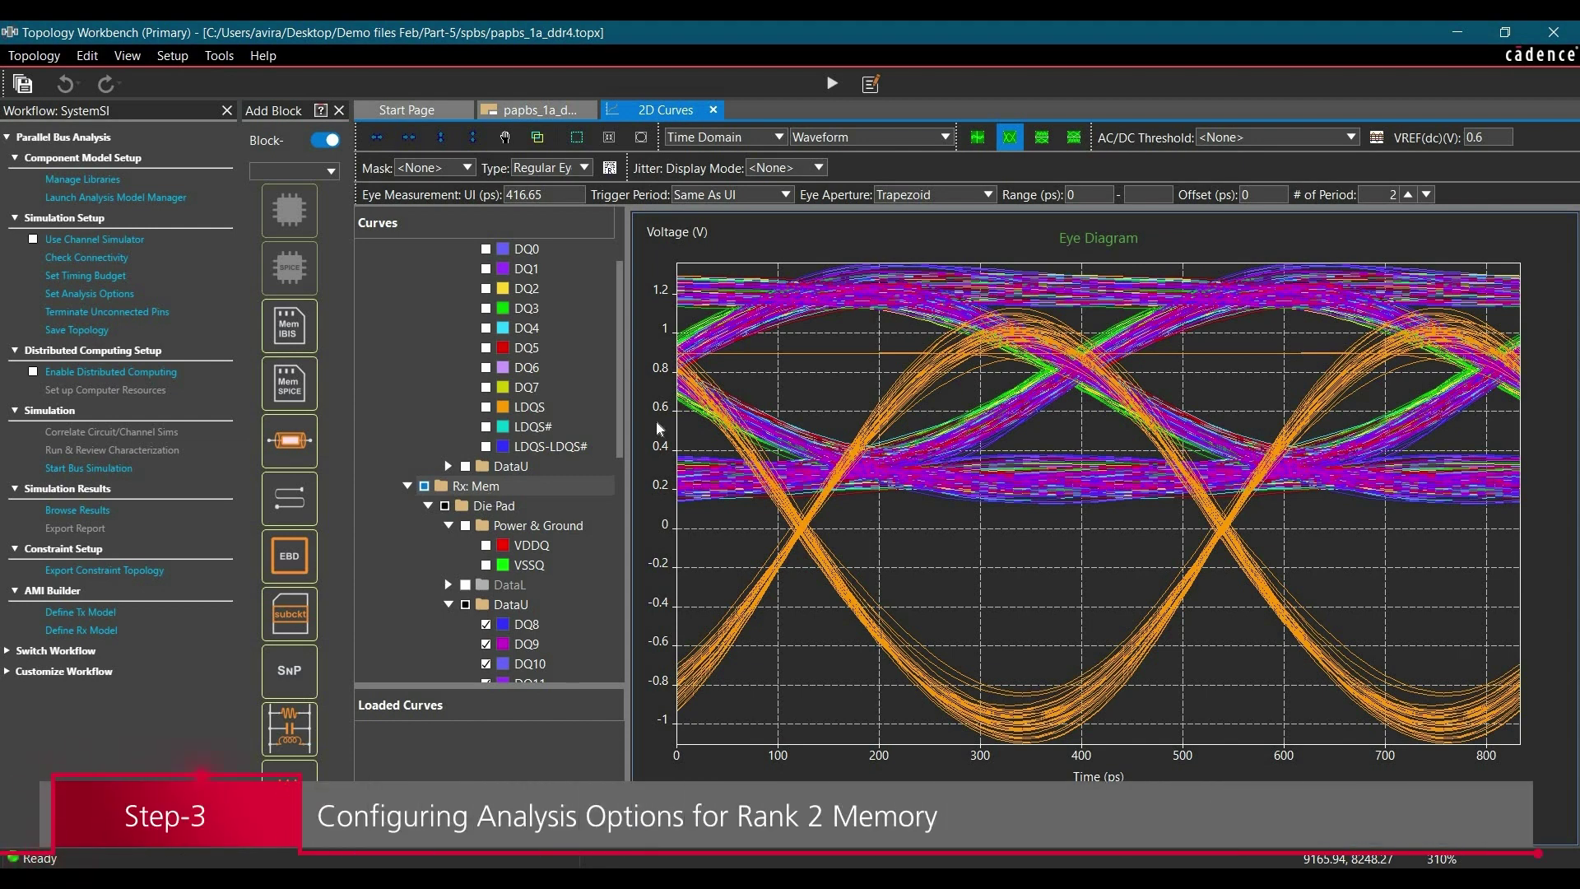
Close the 2D curves and set the number of ranks to 2 in the bus simulation analysis options
{"action": "left_click", "coordinate": [713, 111]}
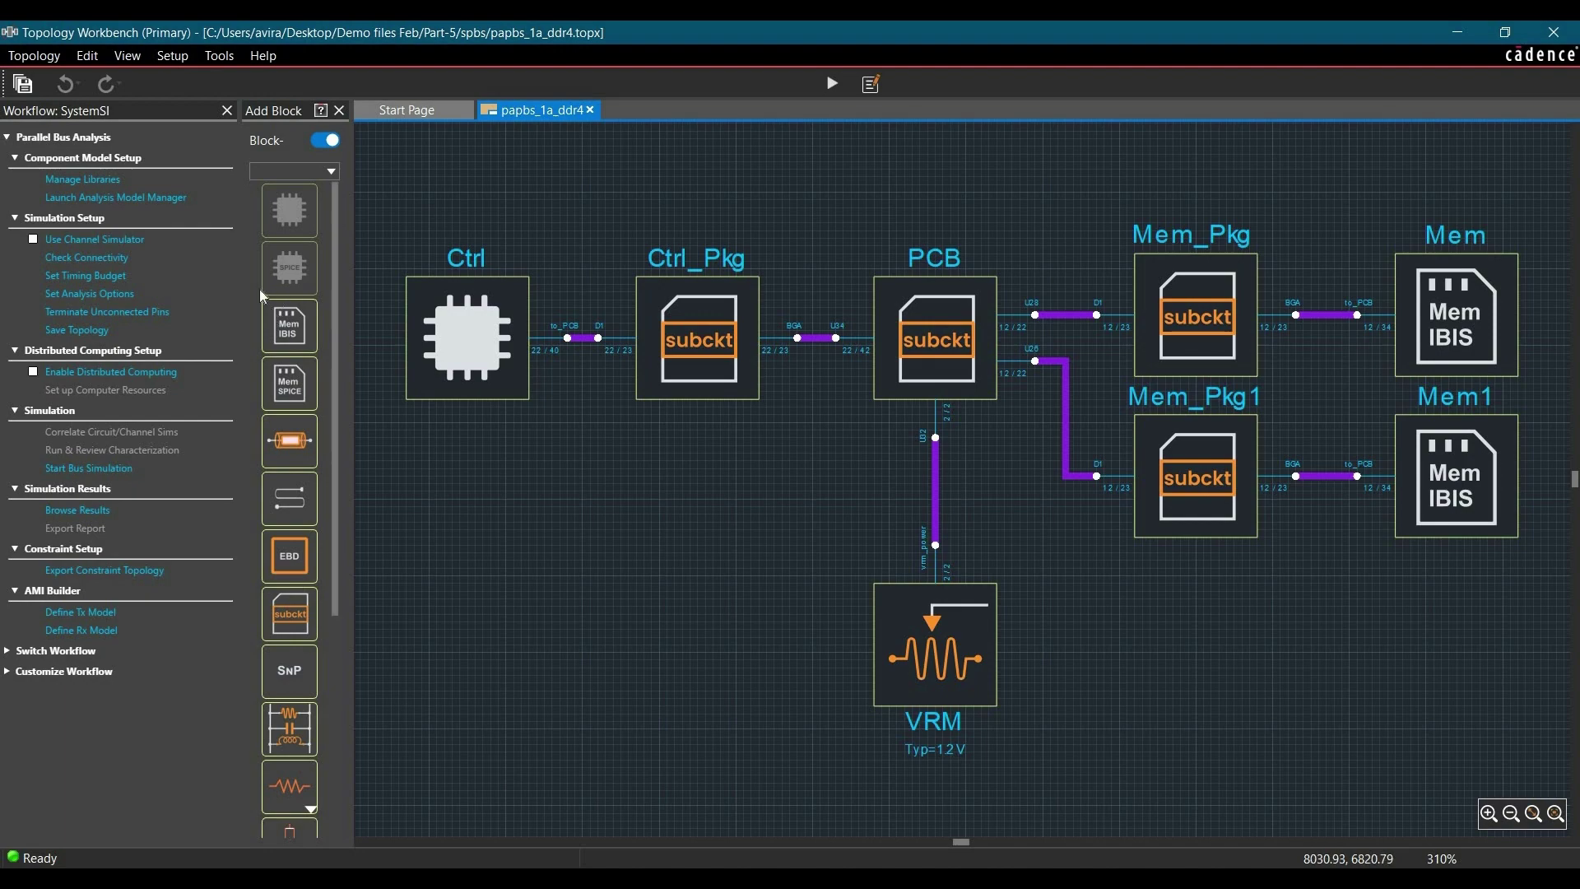
{"action": "left_click", "coordinate": [89, 294]}
{"action": "left_click_drag", "start_coordinate": [757, 515], "coordinate": [758, 352]}
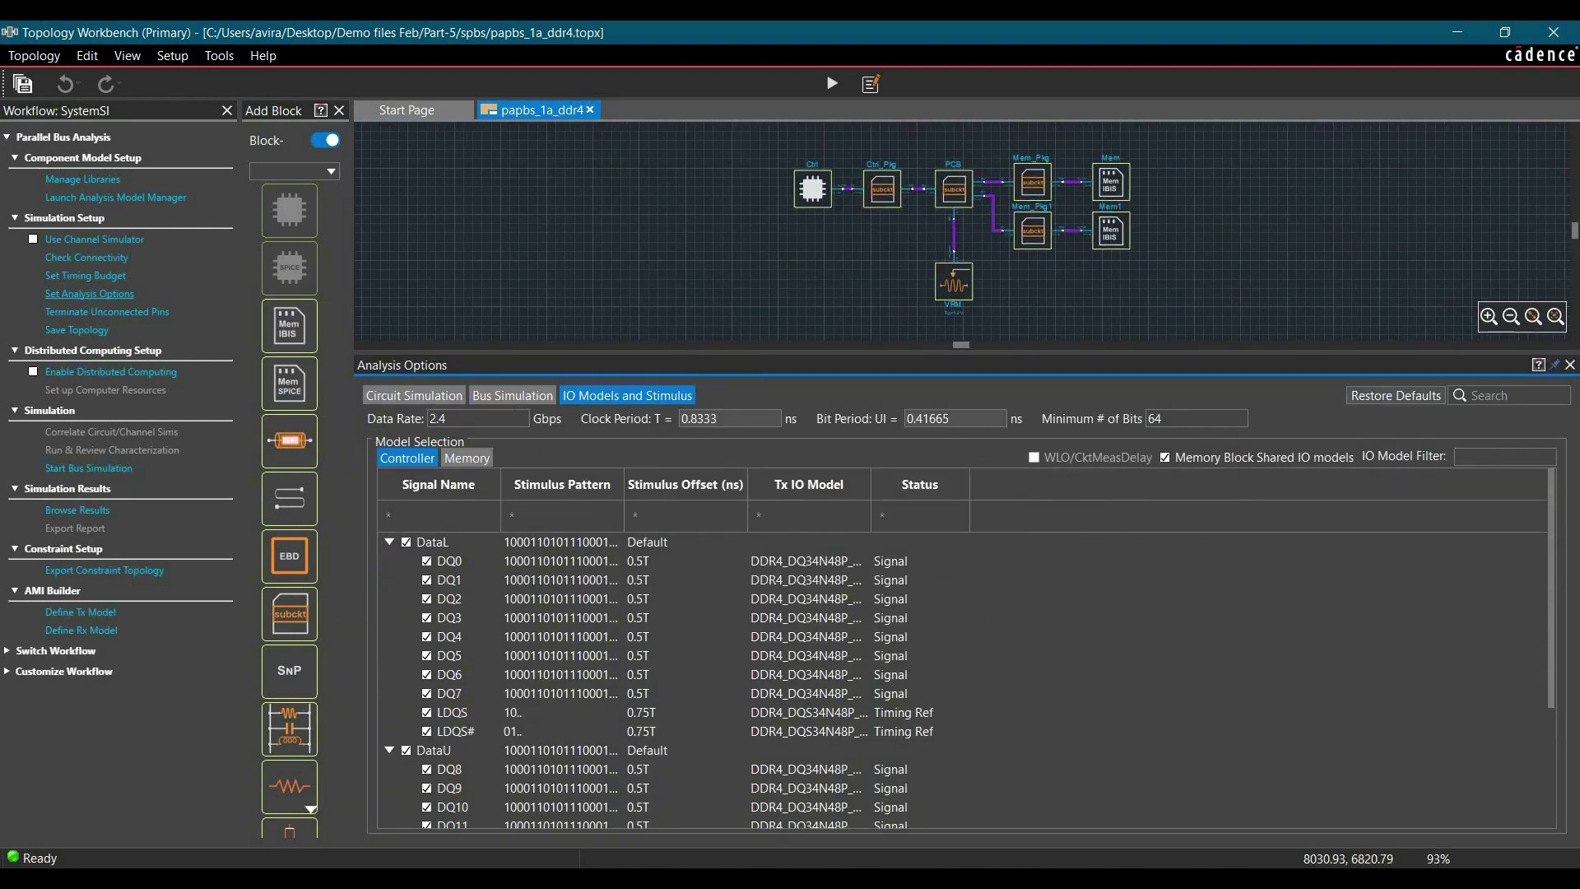
{"action": "left_click", "coordinate": [501, 399]}
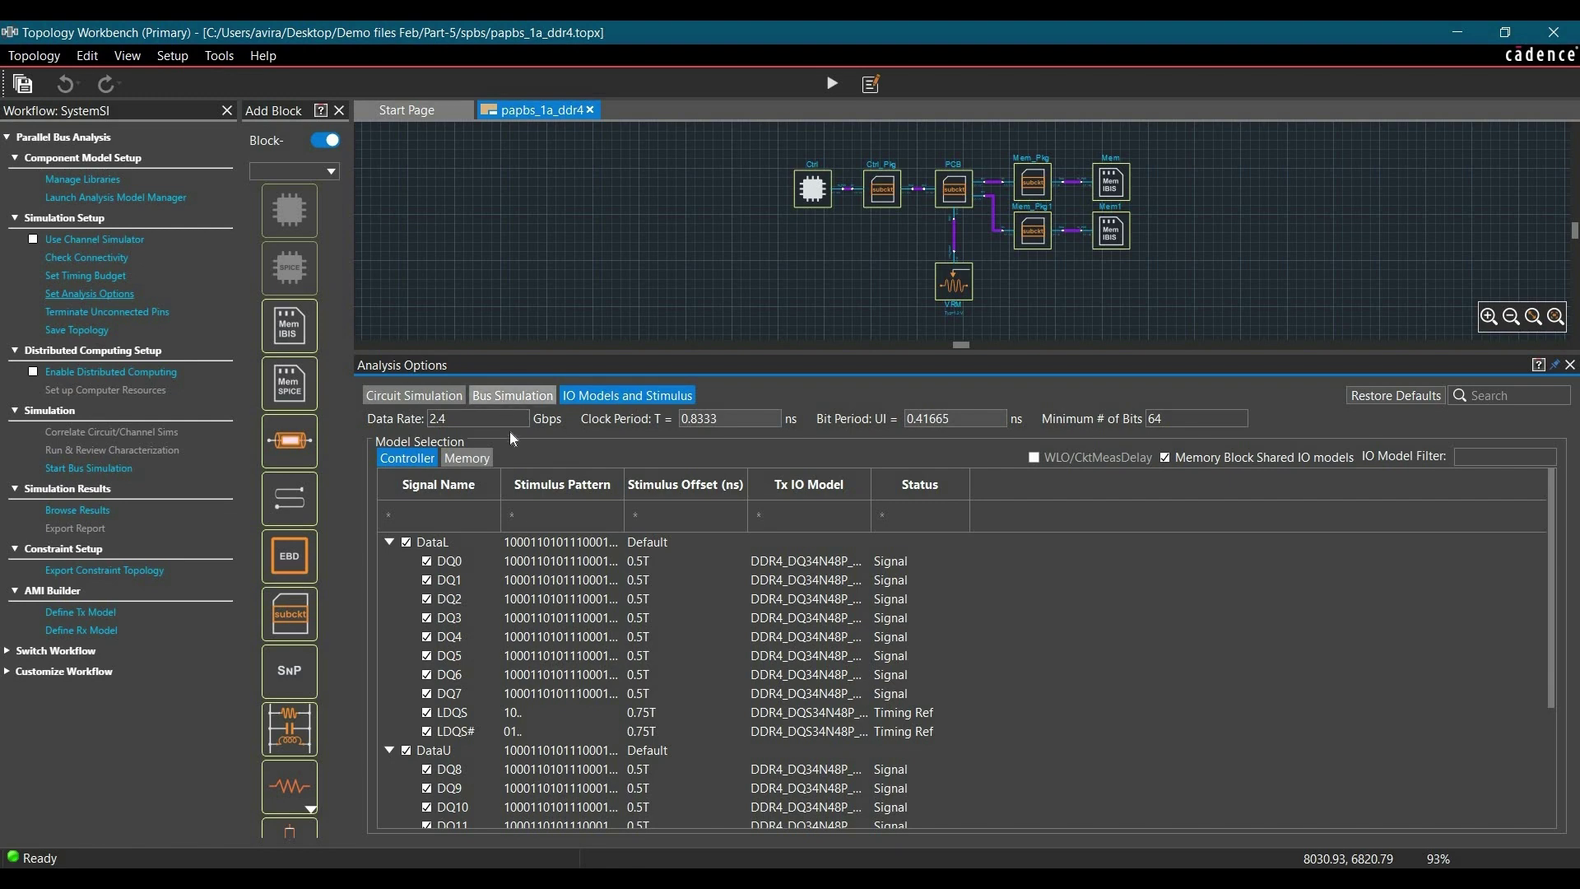
{"action": "left_click", "coordinate": [1395, 445]}
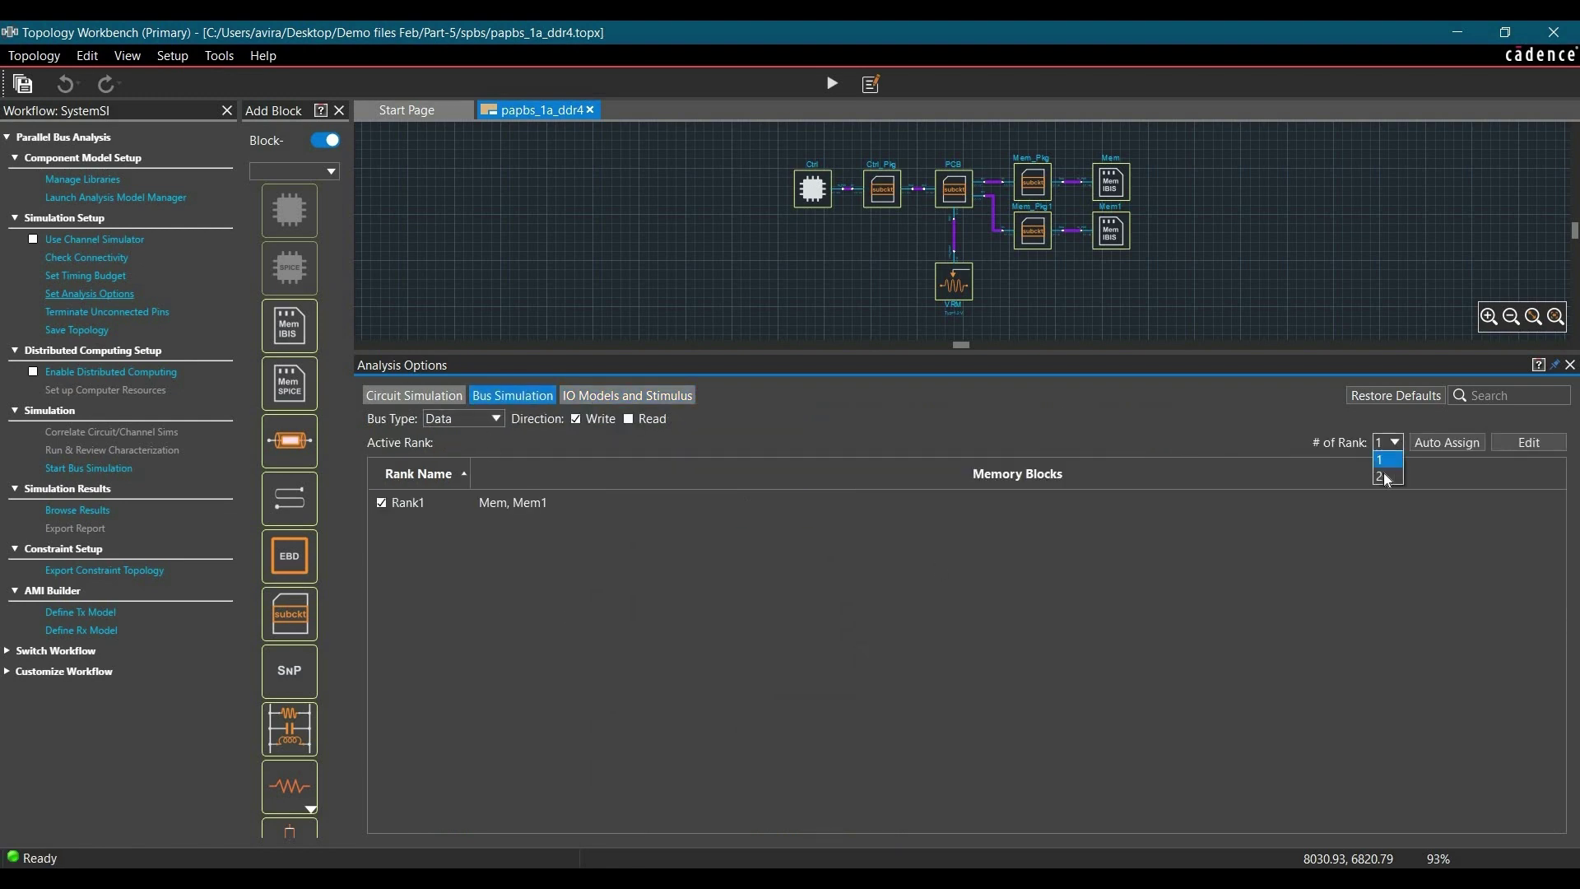
{"action": "key", "text": "Return"}
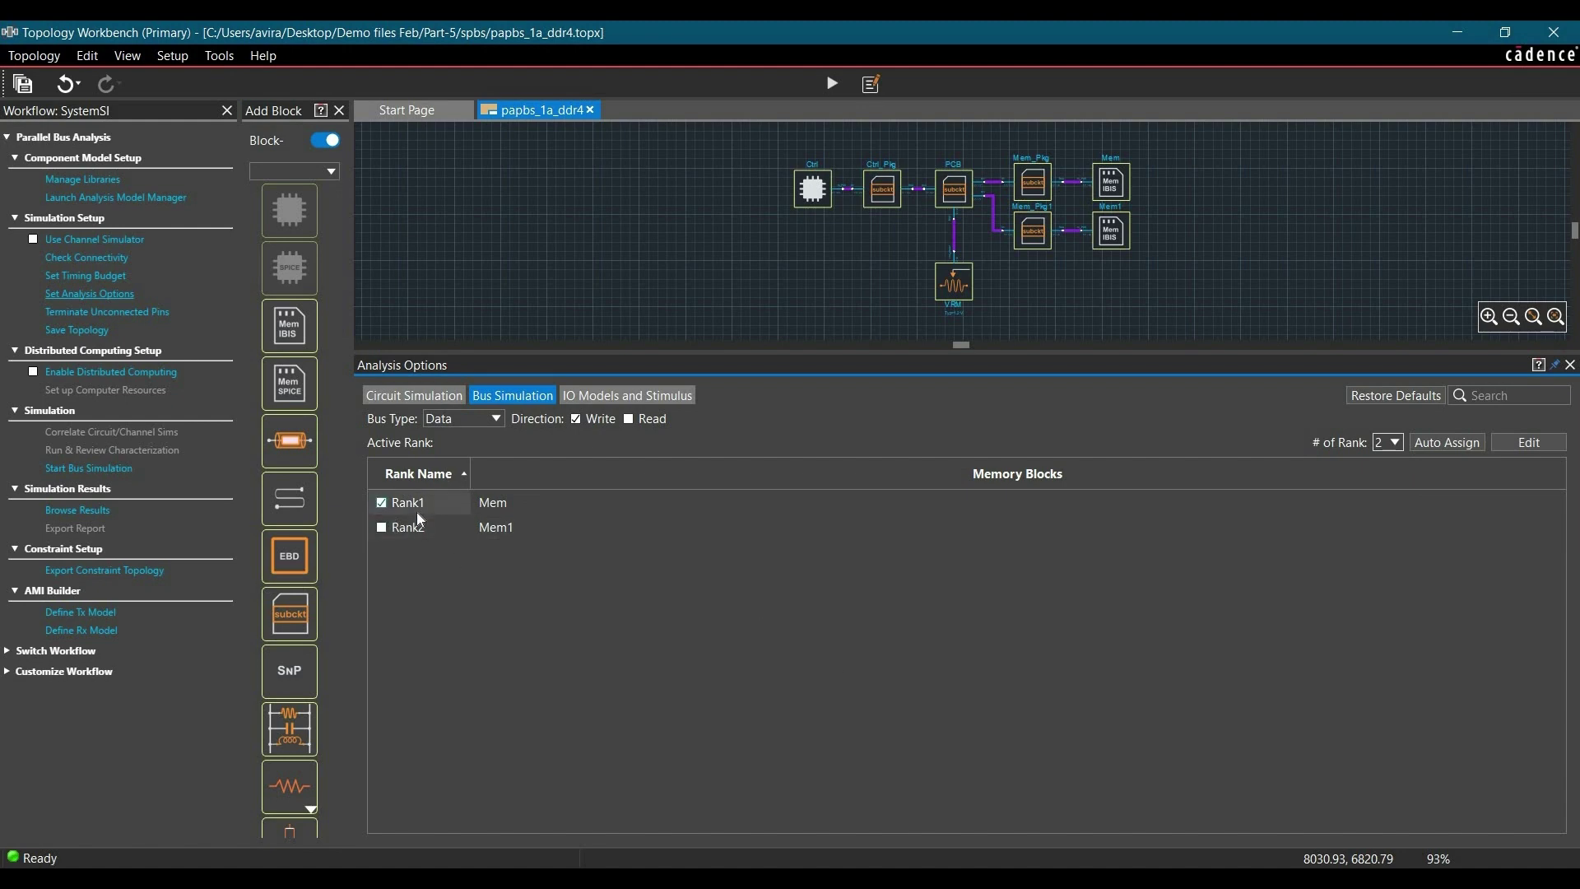
Activate Rank2 with memory block Mem1 alongside Rank1 and close the analysis options
{"action": "left_click", "coordinate": [505, 500]}
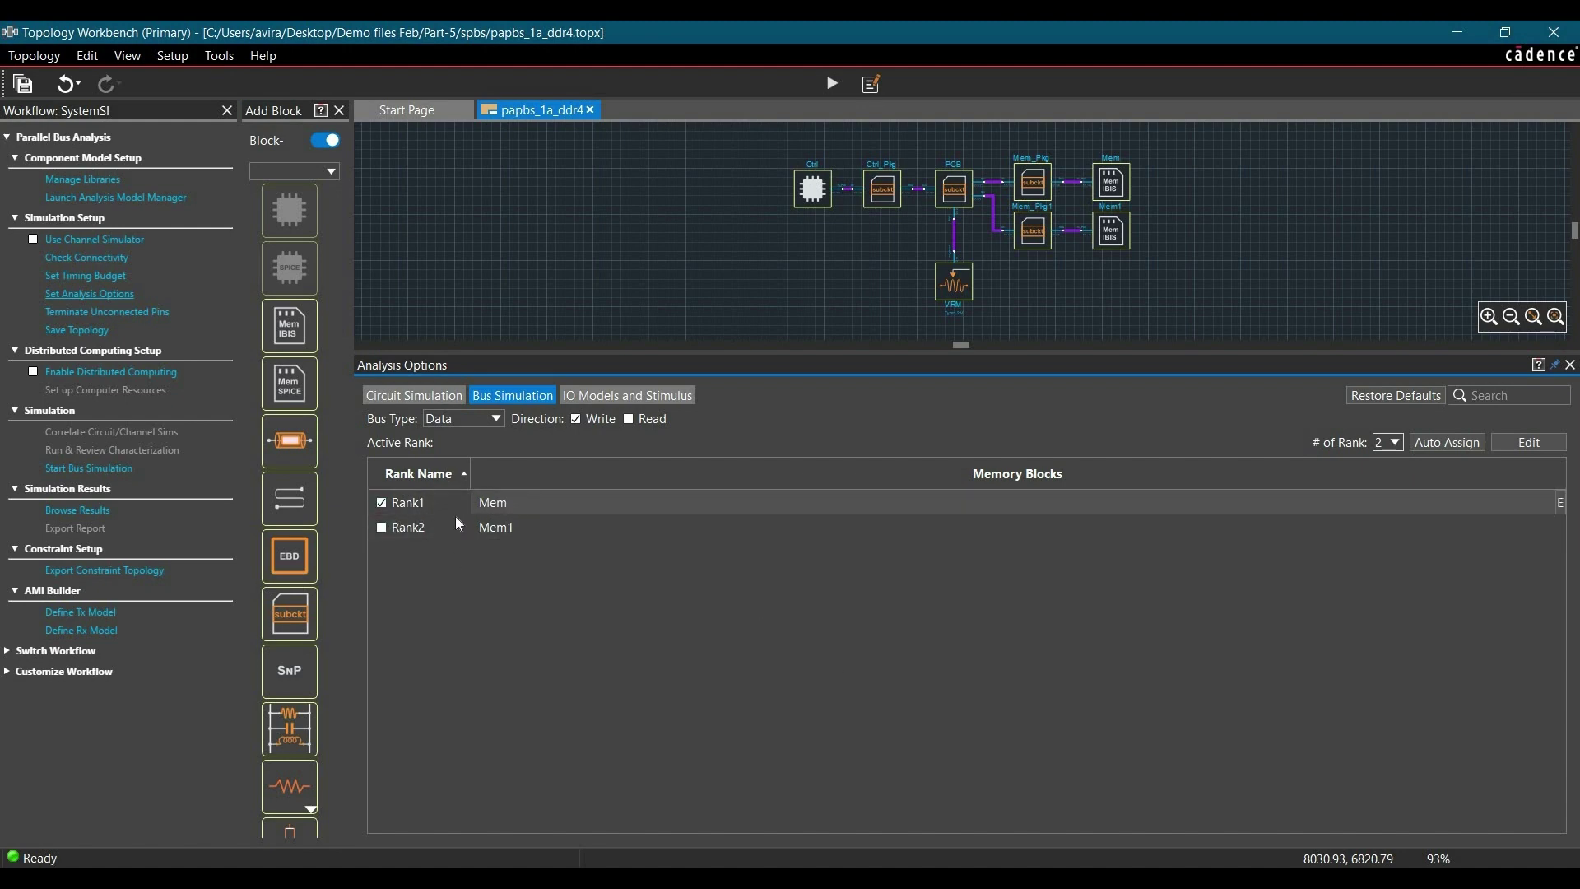
{"action": "left_click", "coordinate": [382, 526]}
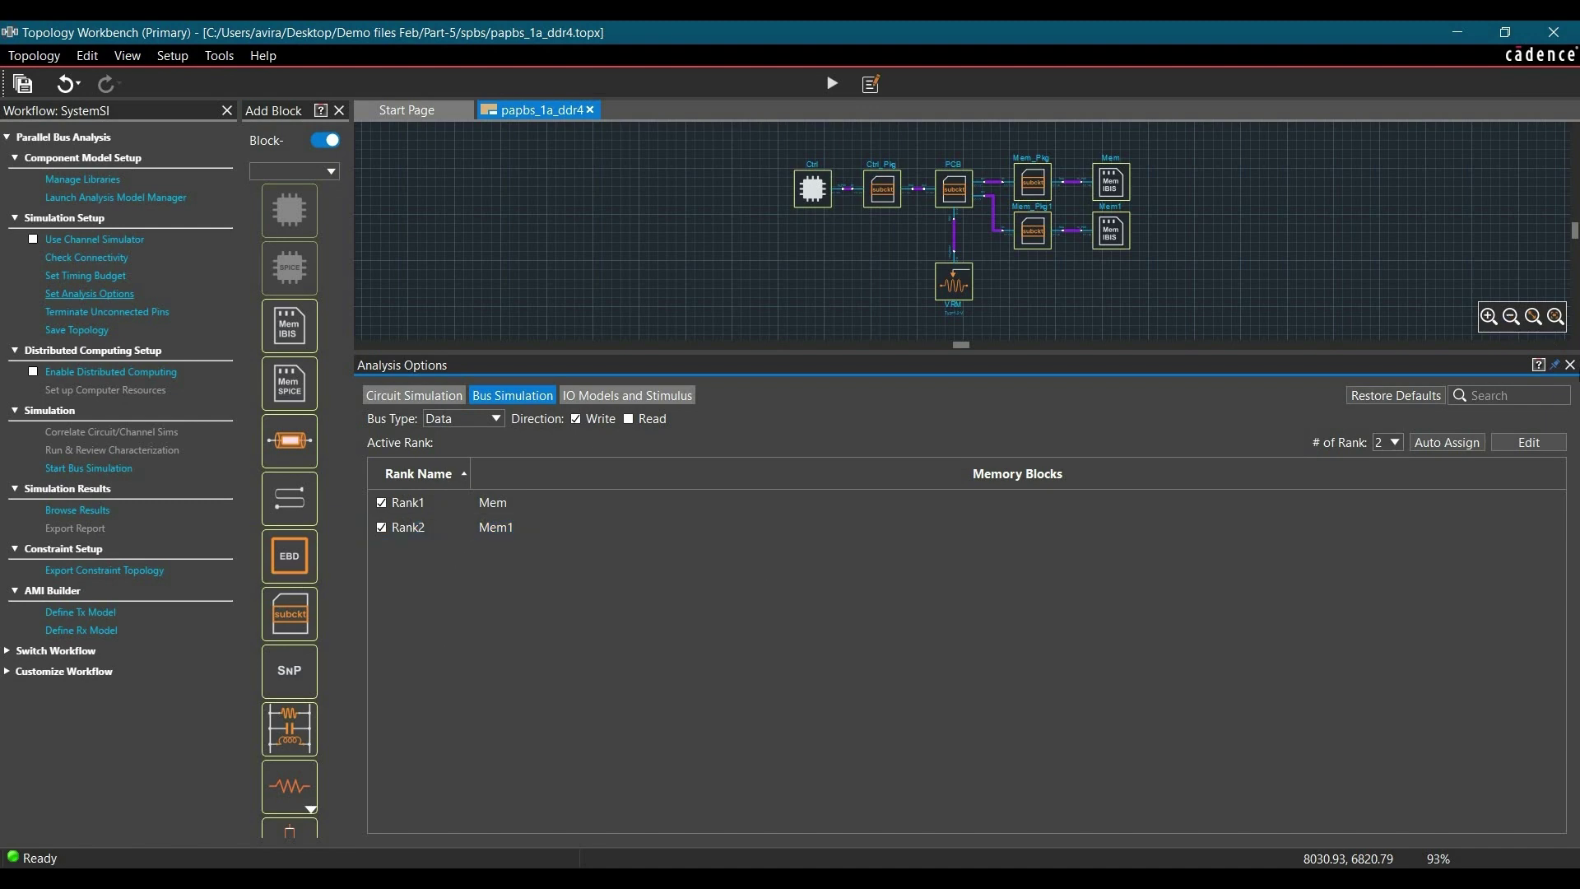
{"action": "left_click", "coordinate": [1570, 364]}
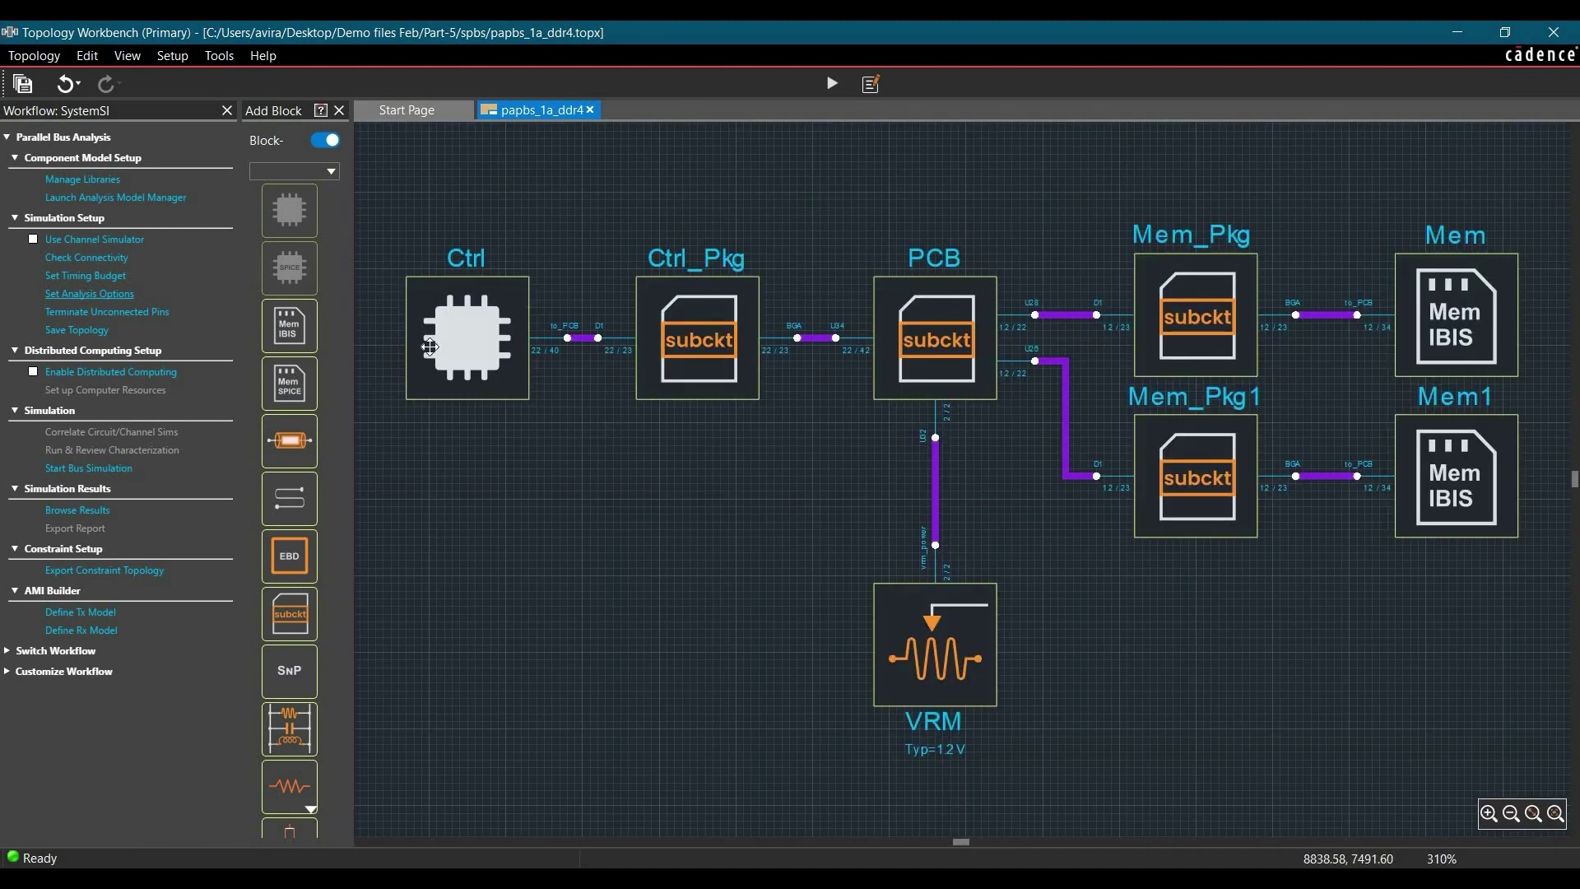
Run the bus simulation without verifying the timing budget specs, naming it DDR4-PAPBS-SWEEPRANK2
{"action": "left_click", "coordinate": [115, 468]}
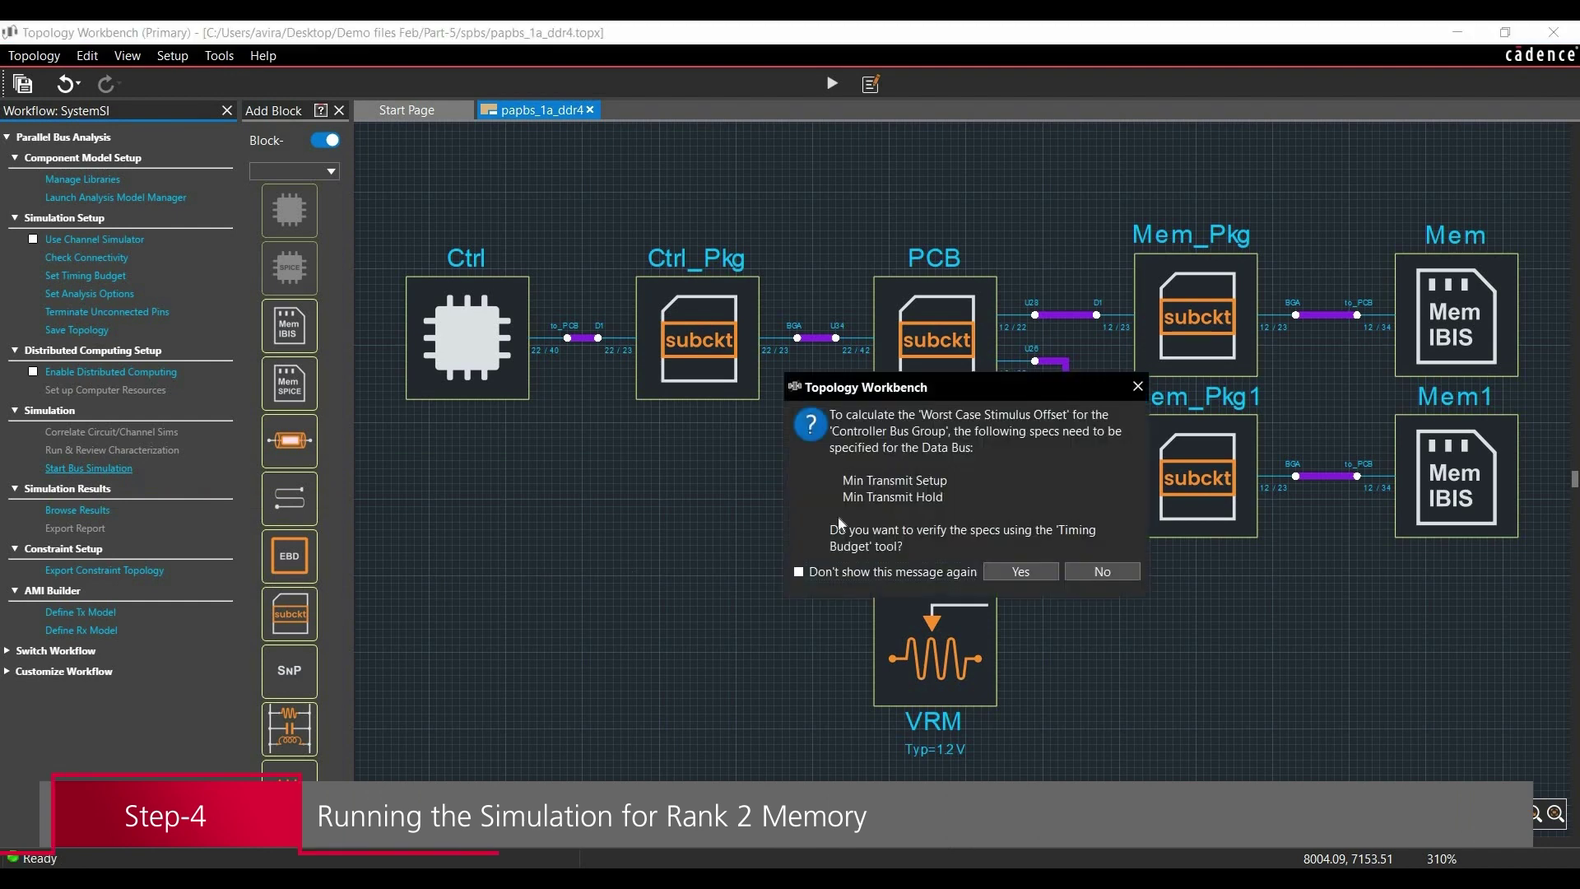
{"action": "left_click", "coordinate": [1103, 574]}
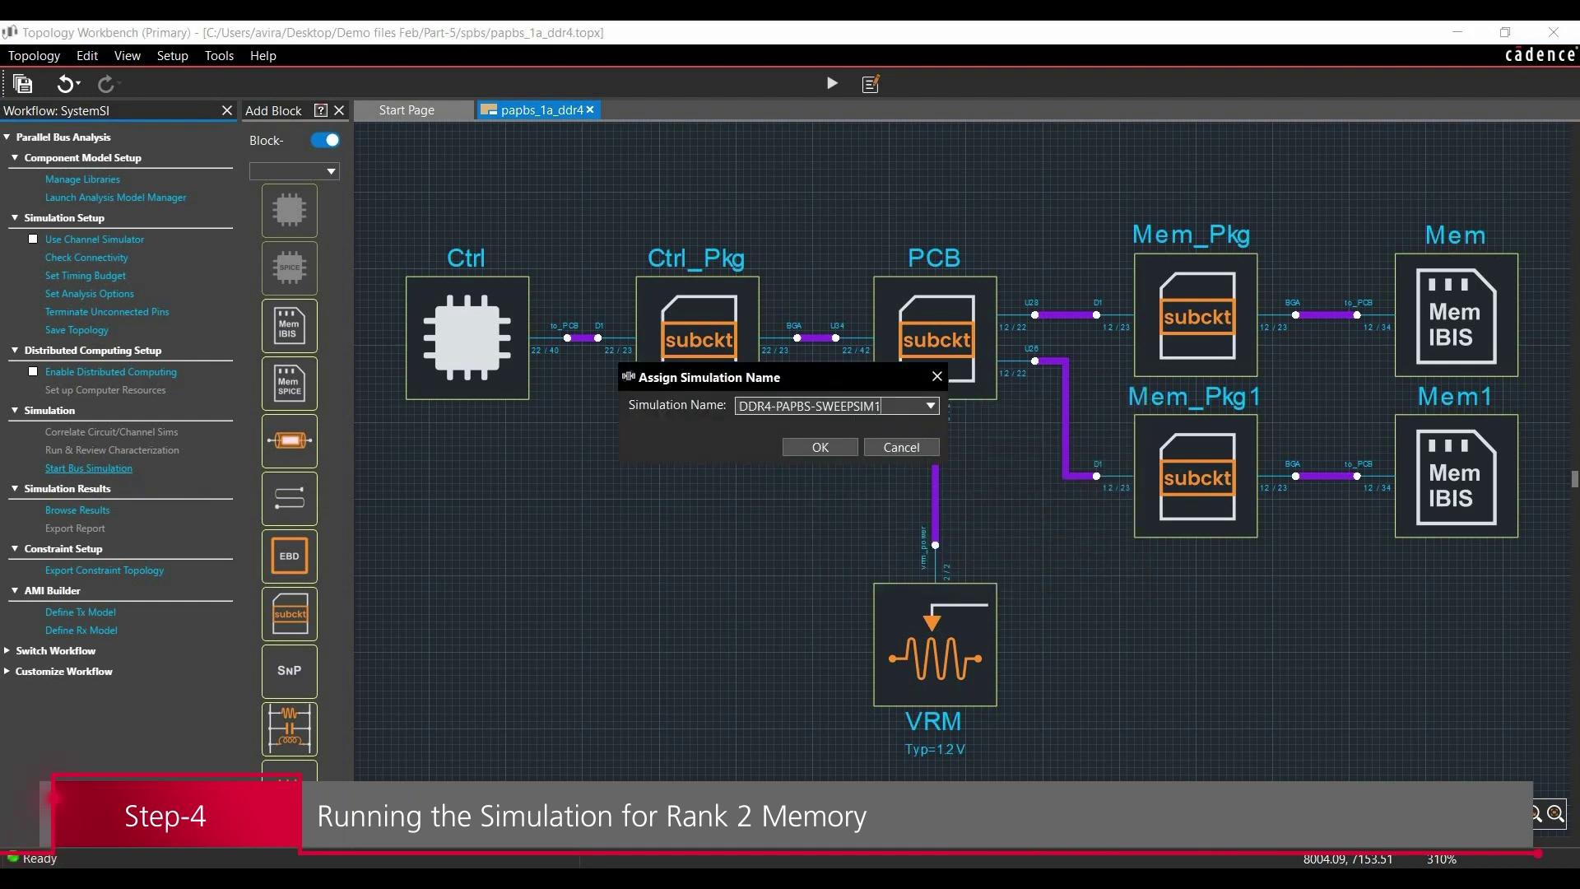
{"action": "key", "text": "shift+Left"}
{"action": "key", "text": "shift+Left"}
{"action": "left_click_drag", "start_coordinate": [864, 406], "coordinate": [857, 413]}
{"action": "type", "text": "RANK"}
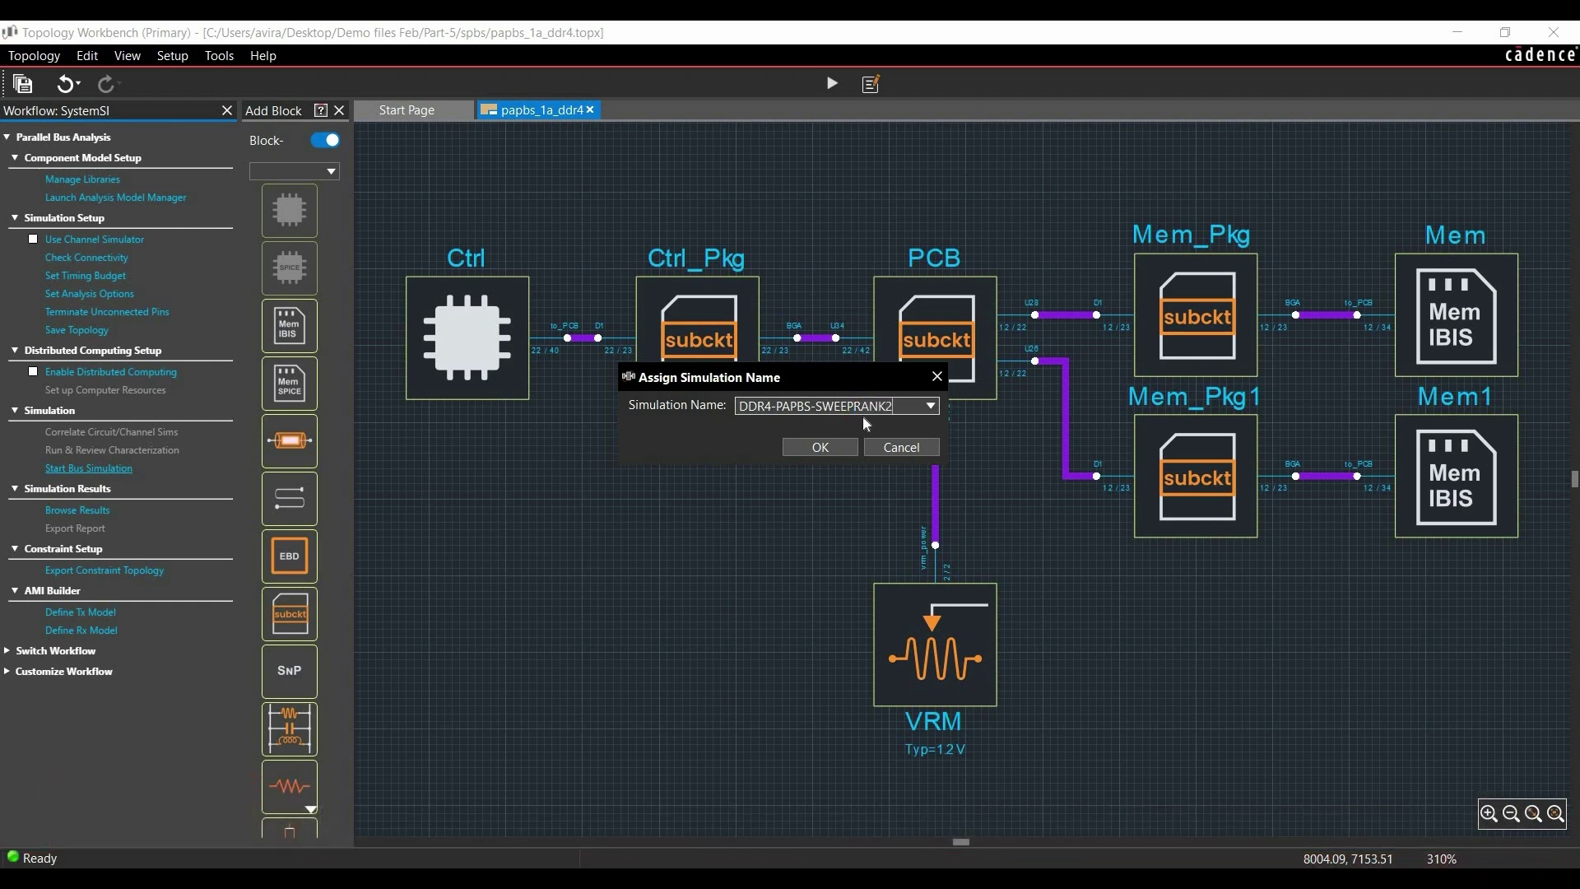
{"action": "left_click", "coordinate": [832, 442]}
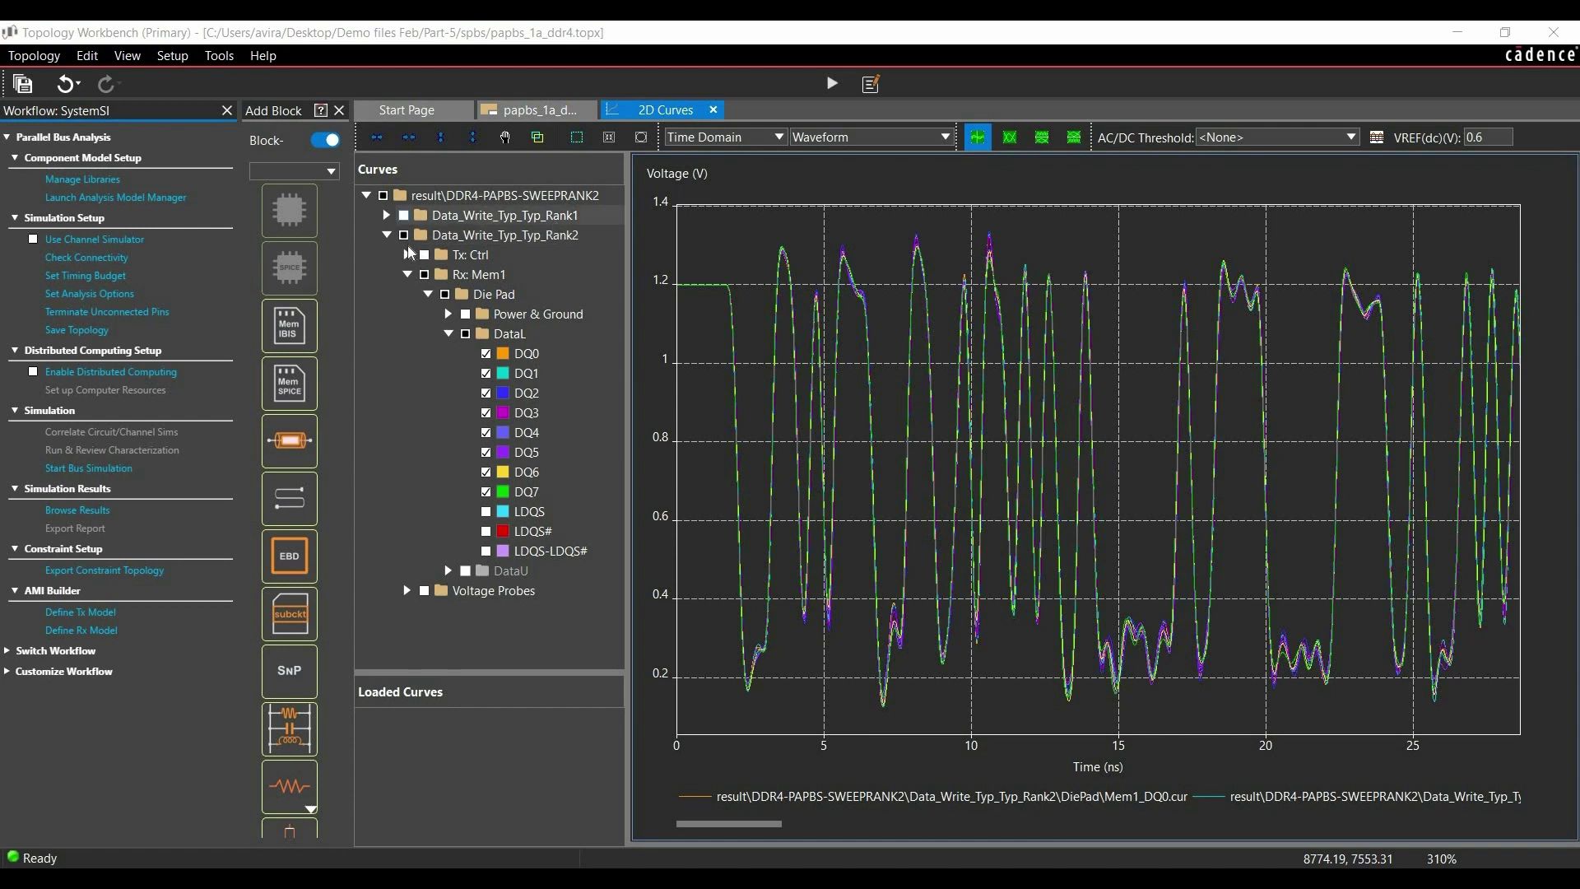
Expand the Data_Write_Typ_Typ_Rank1 results and open the report generator for the DDR4-PAPBS-SWEEPRANK2 result
{"action": "left_click", "coordinate": [386, 214]}
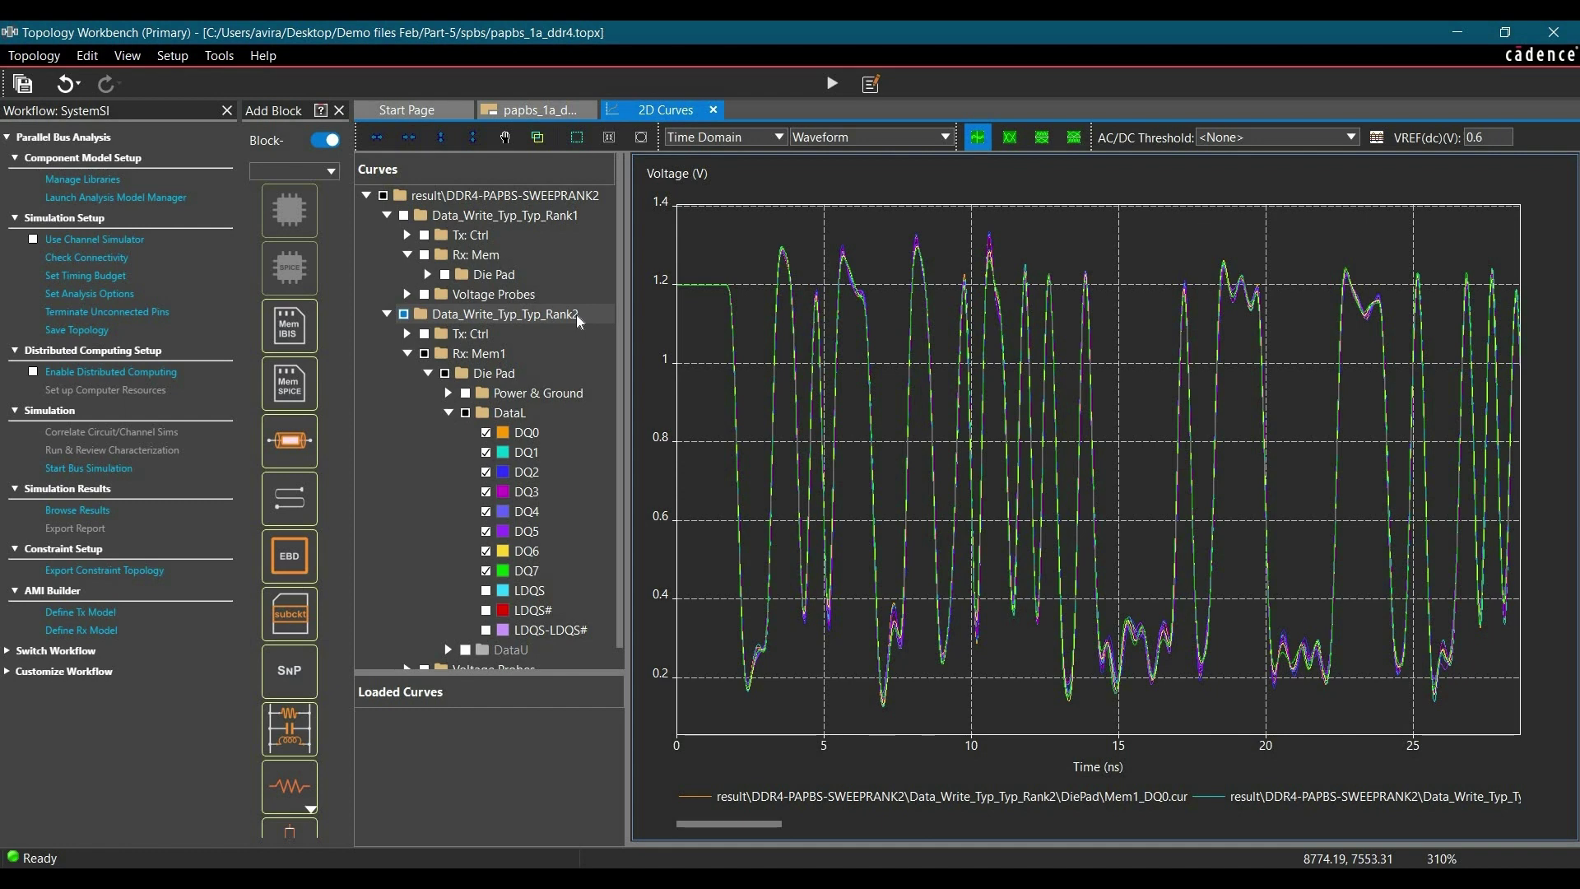
{"action": "left_click", "coordinate": [426, 194]}
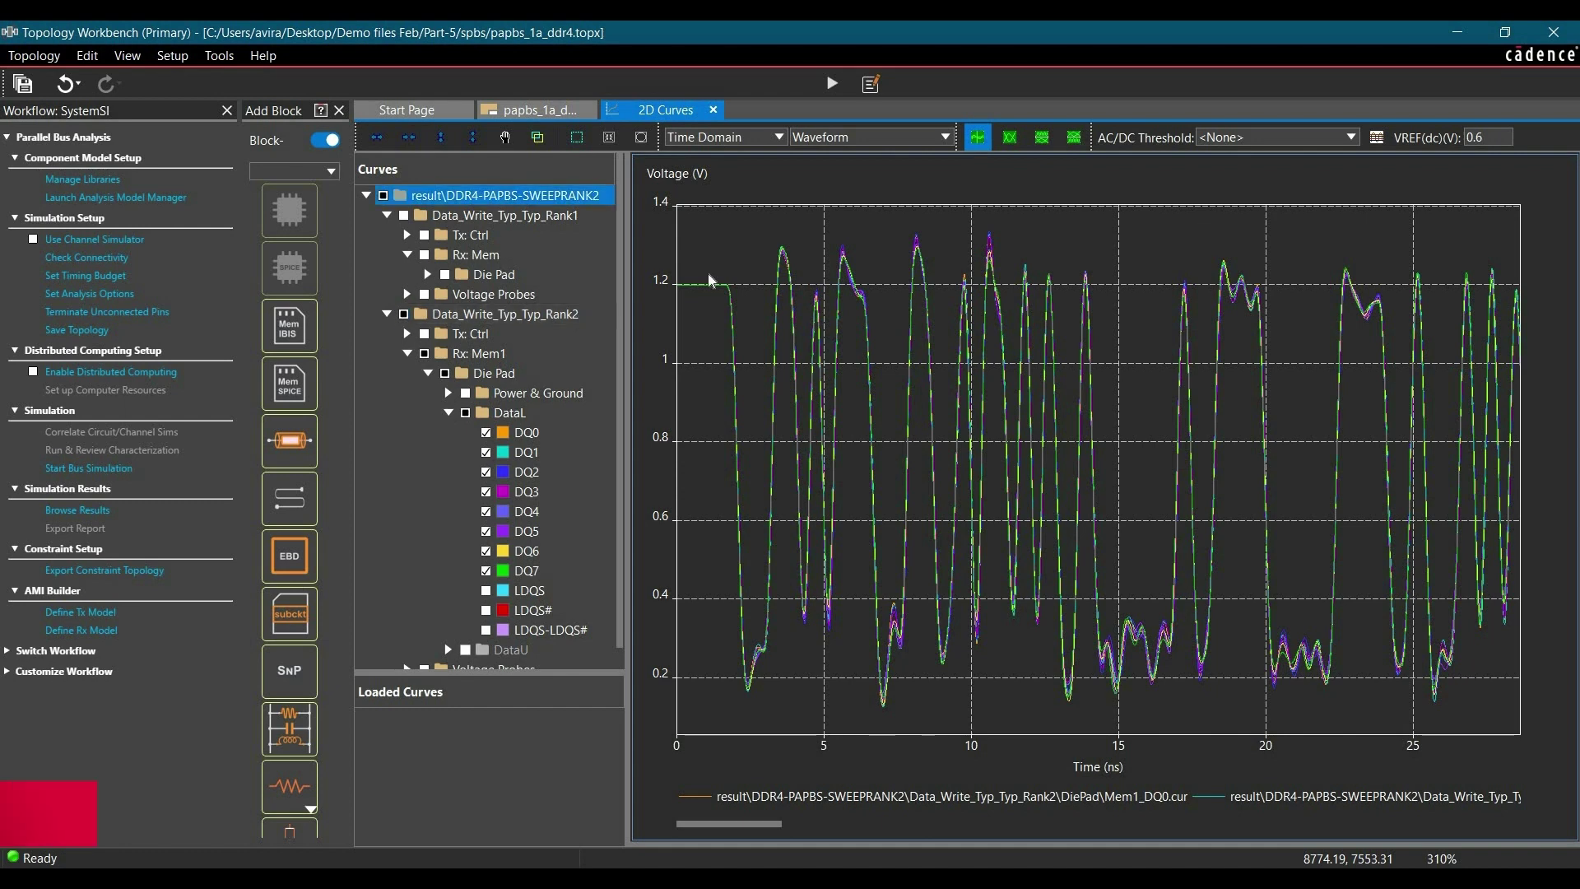
{"action": "right_click", "coordinate": [426, 195]}
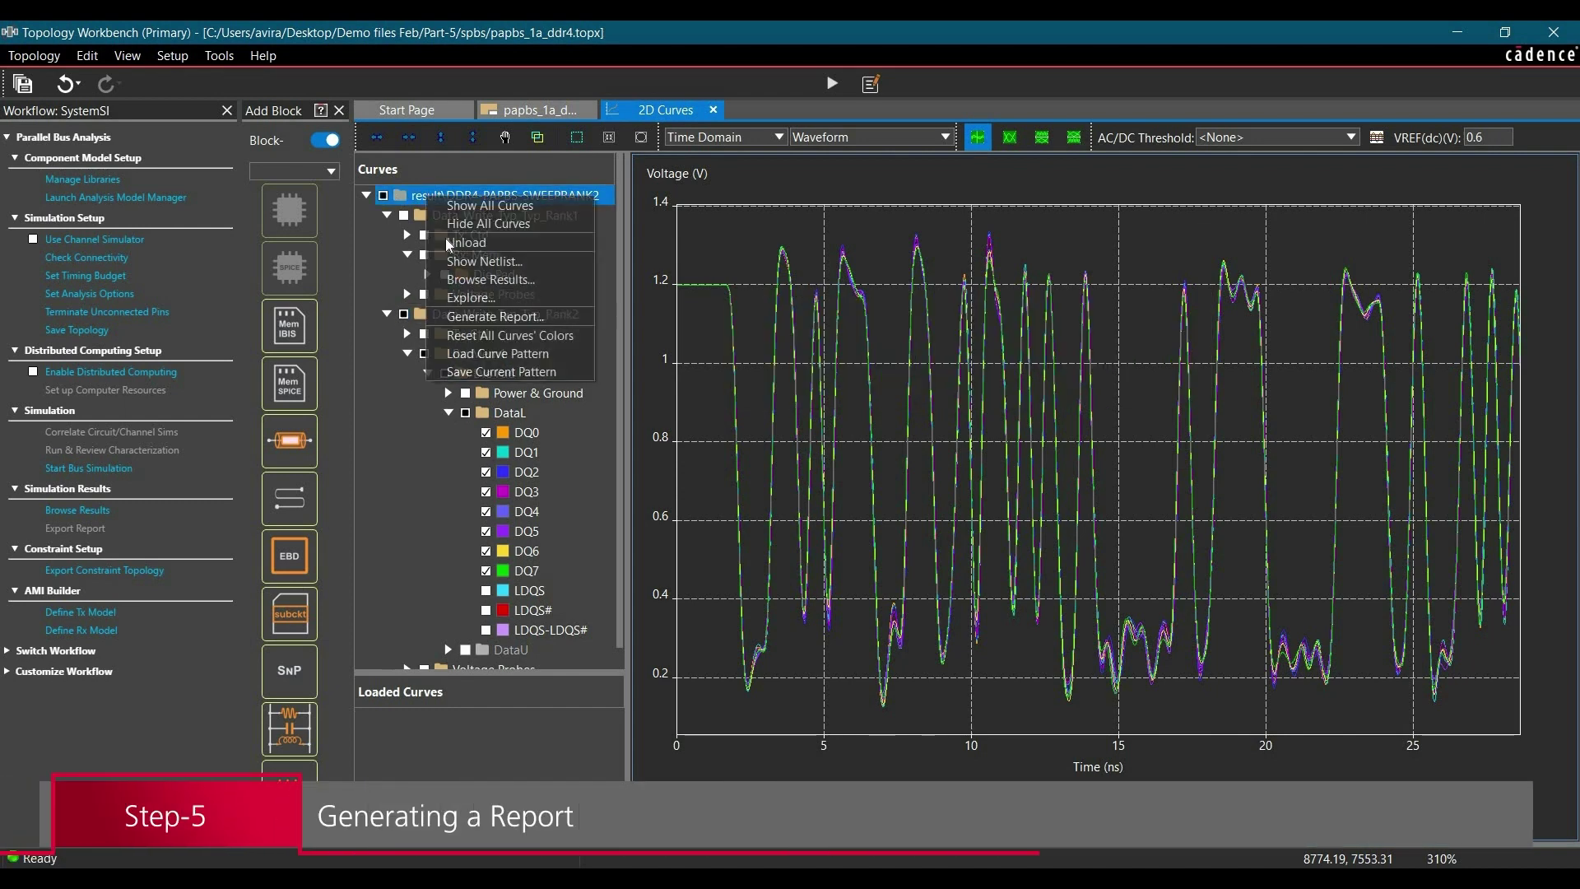
{"action": "left_click", "coordinate": [486, 317]}
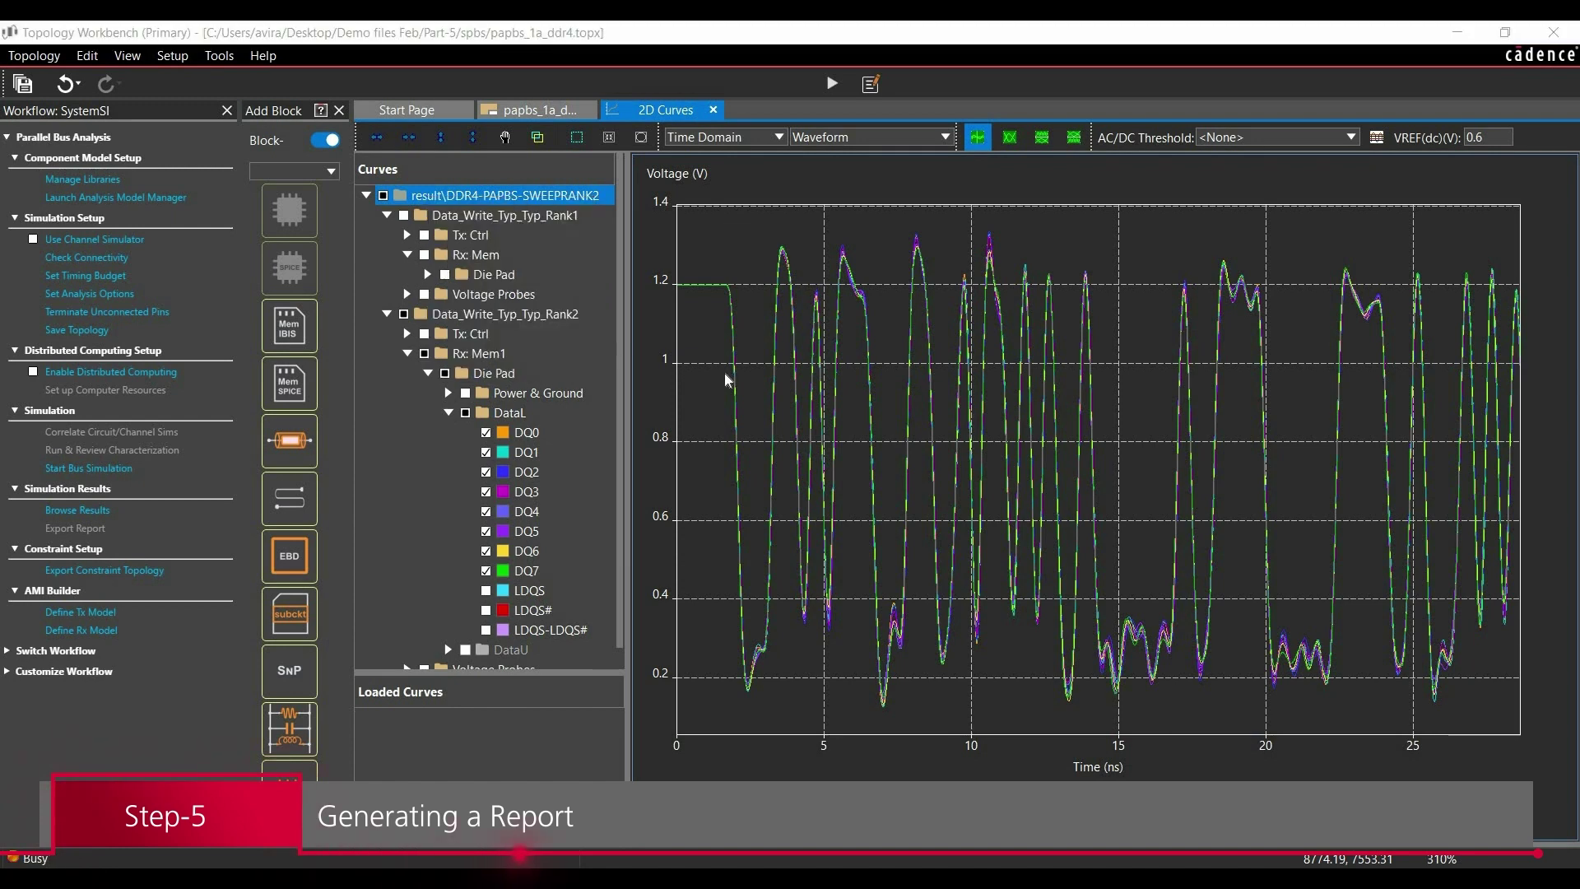
{"action": "left_click_drag", "start_coordinate": [721, 218], "coordinate": [722, 173]}
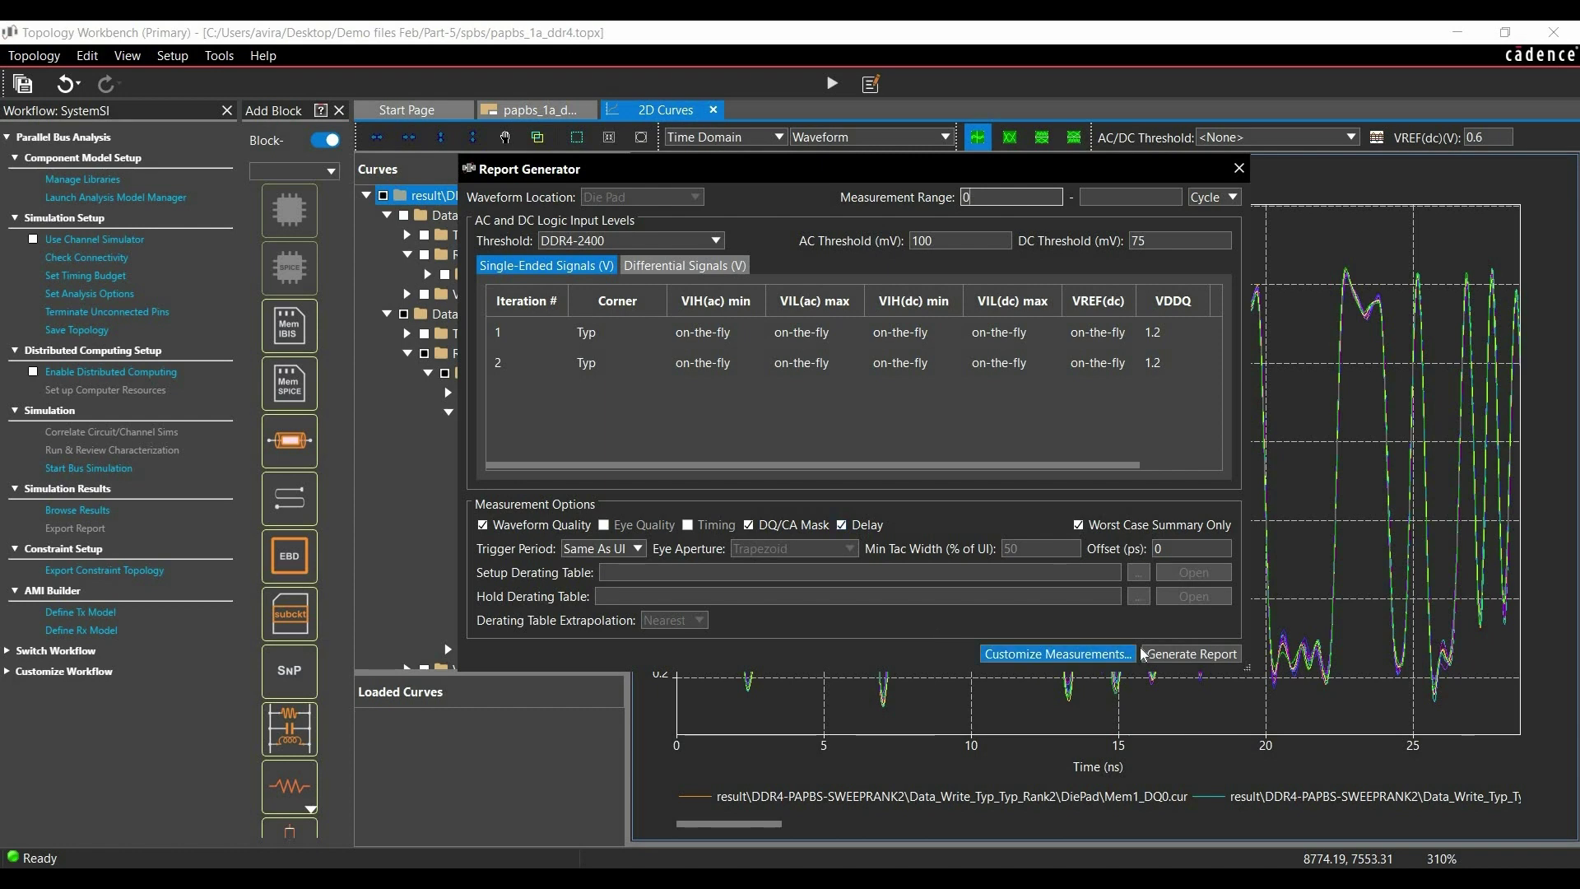
Review the Waveform Quality, DQ Mask and Delay measurements in the report's measurement customization and accept the default selections
{"action": "left_click", "coordinate": [1097, 655]}
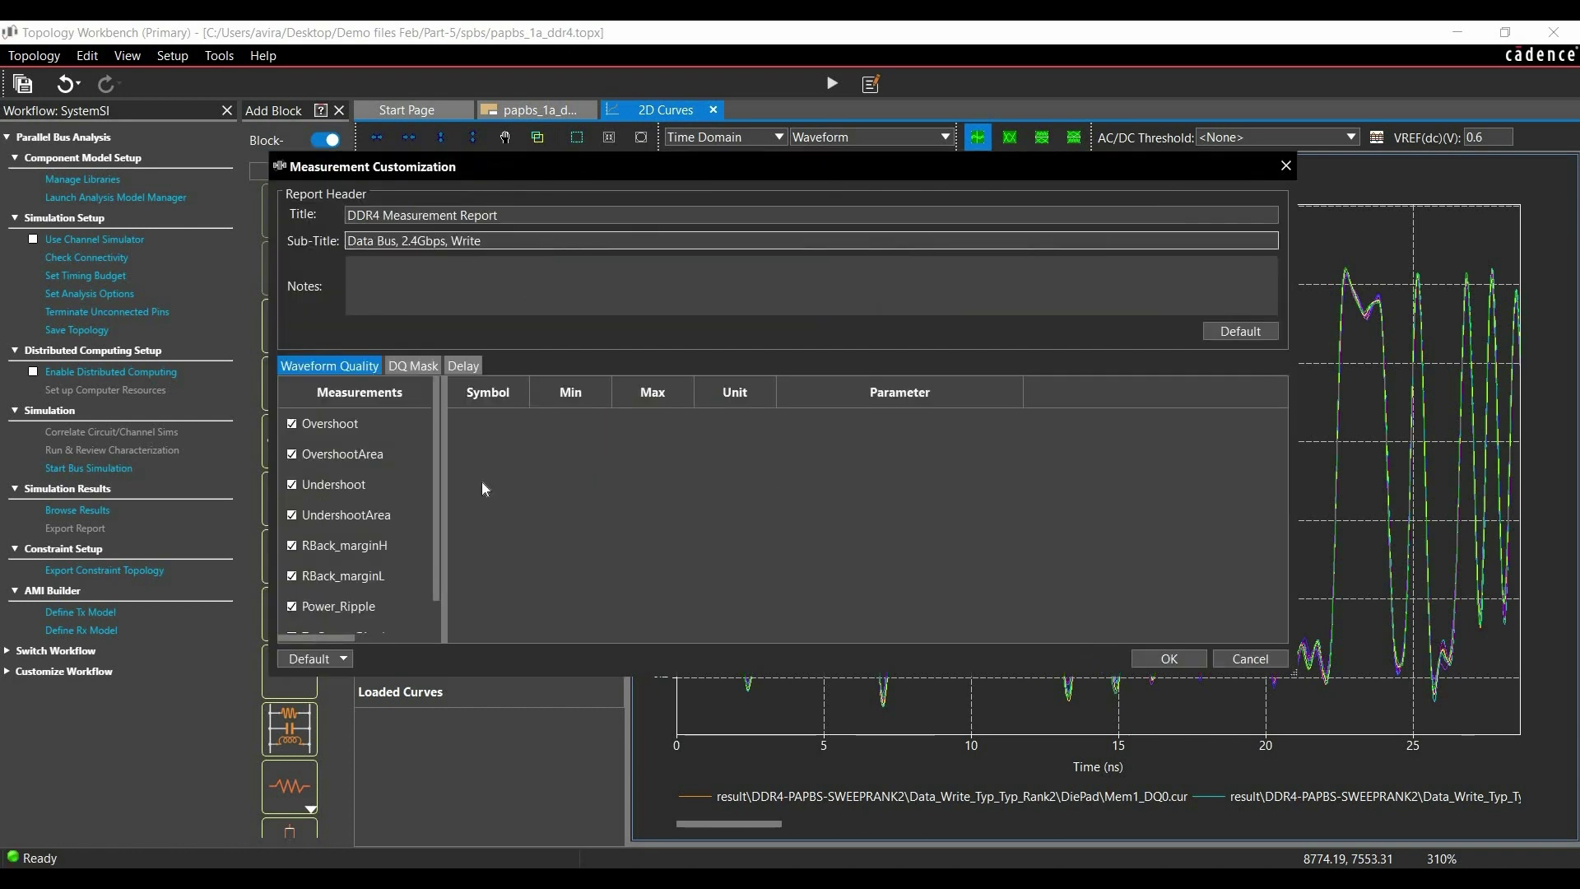
{"action": "scroll", "coordinate": [377, 485], "scroll_direction": "down", "scroll_amount": 1}
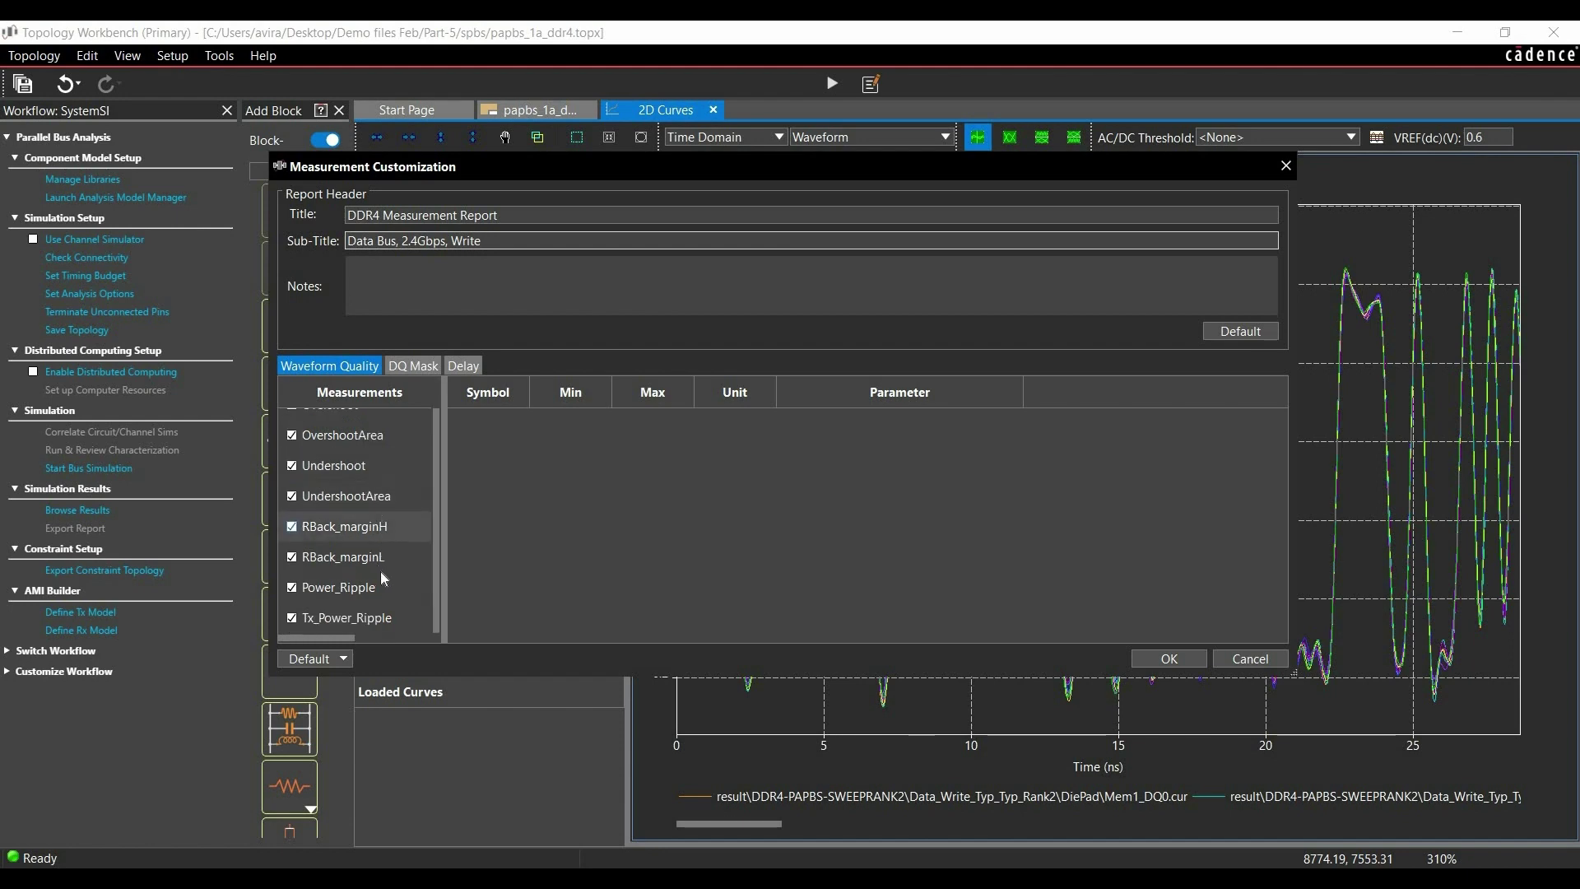
{"action": "scroll", "coordinate": [384, 526], "scroll_direction": "up", "scroll_amount": 1}
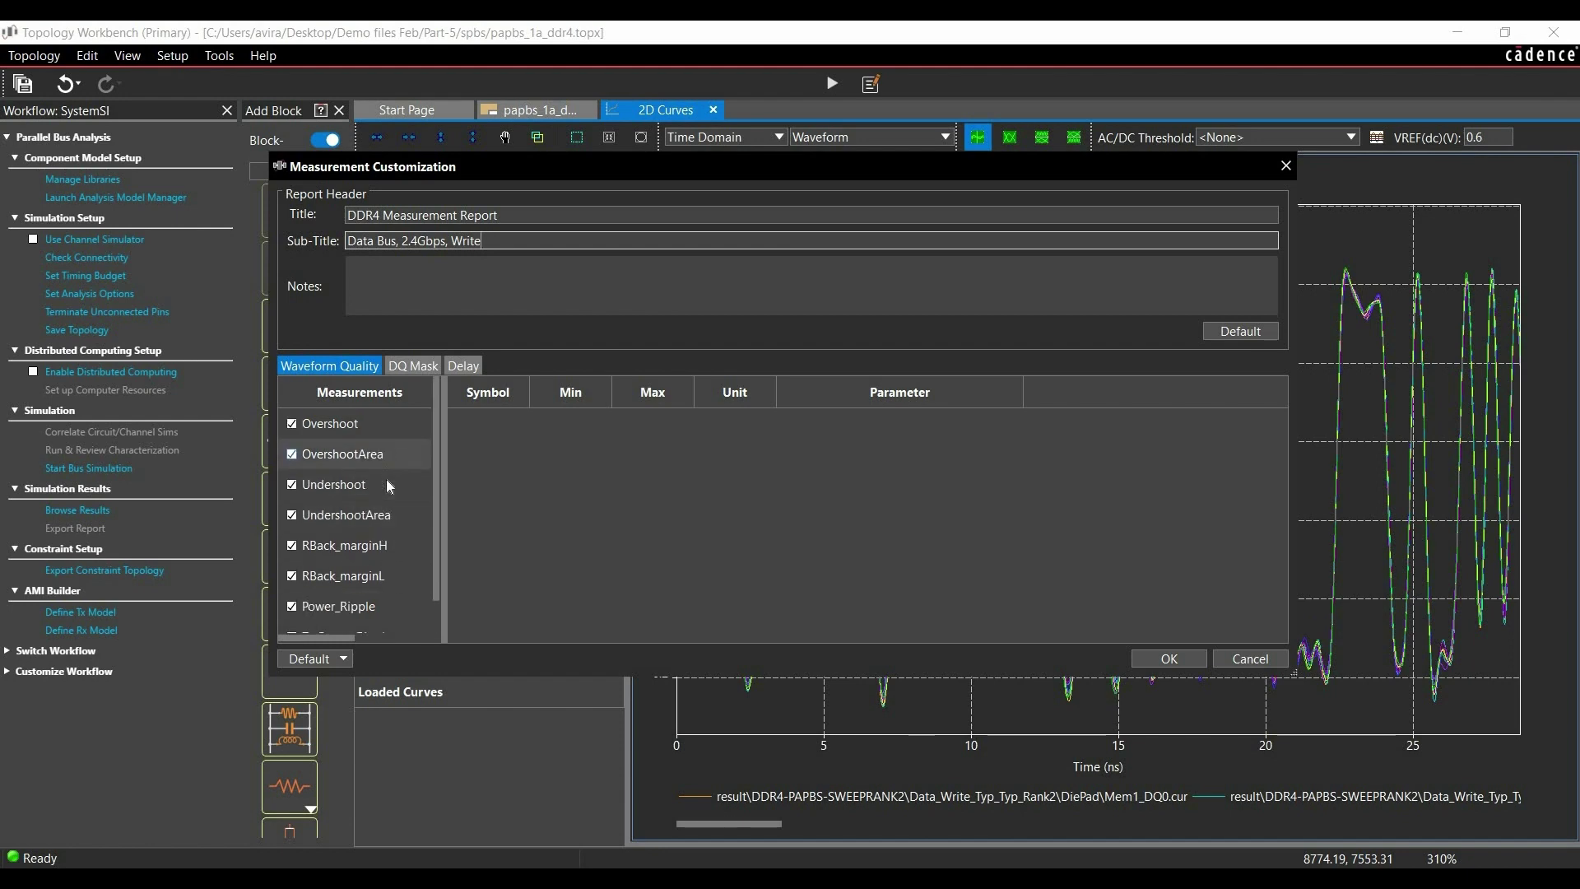
{"action": "scroll", "coordinate": [386, 551], "scroll_direction": "down", "scroll_amount": 1}
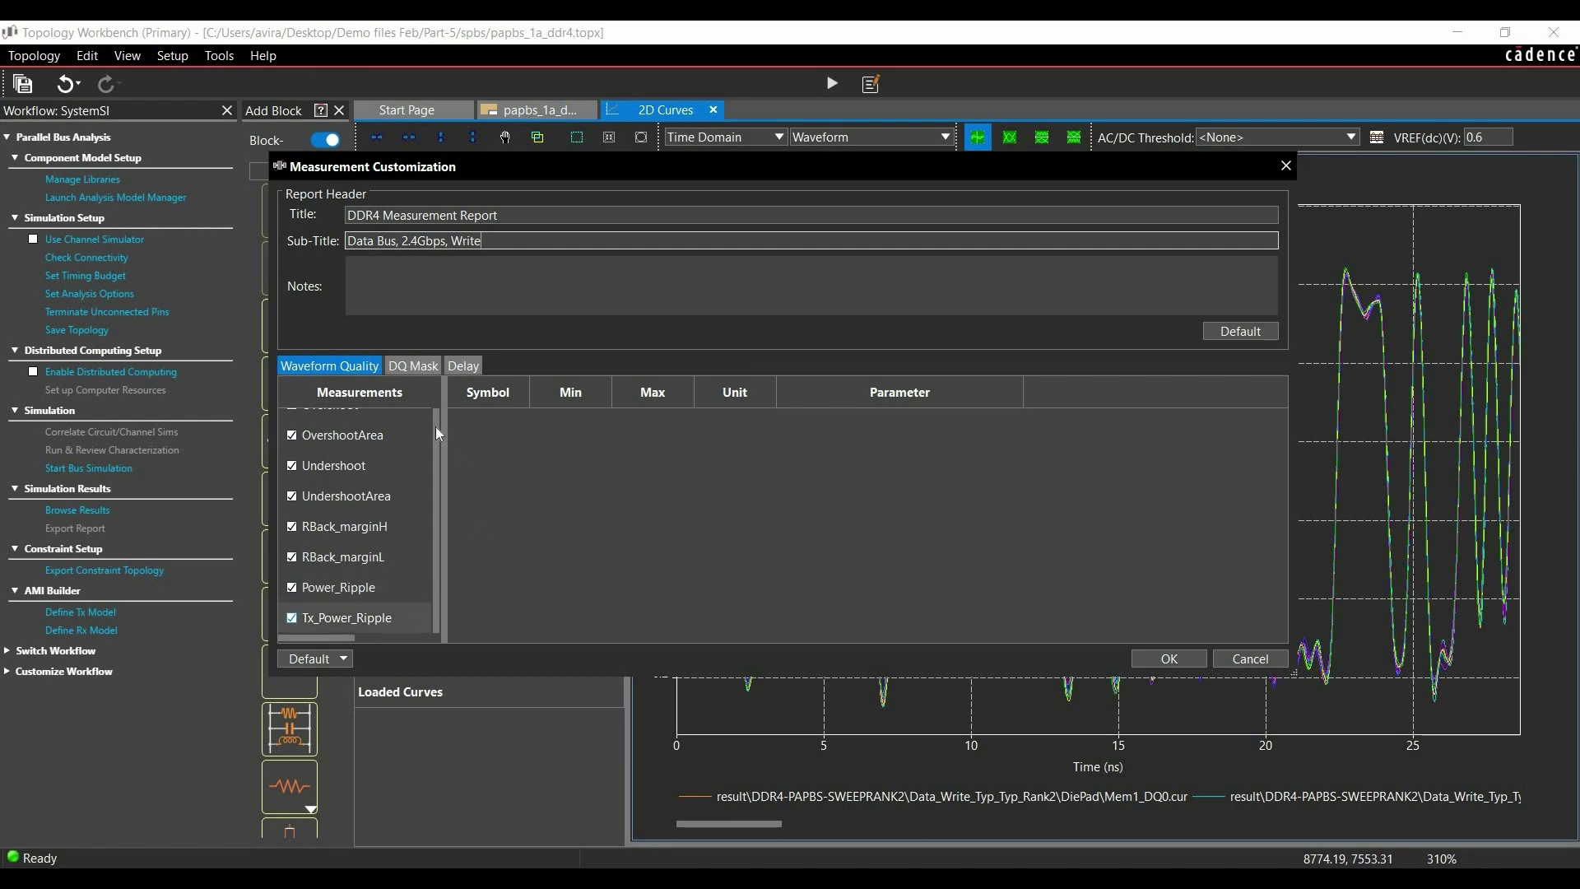
{"action": "left_click", "coordinate": [412, 367]}
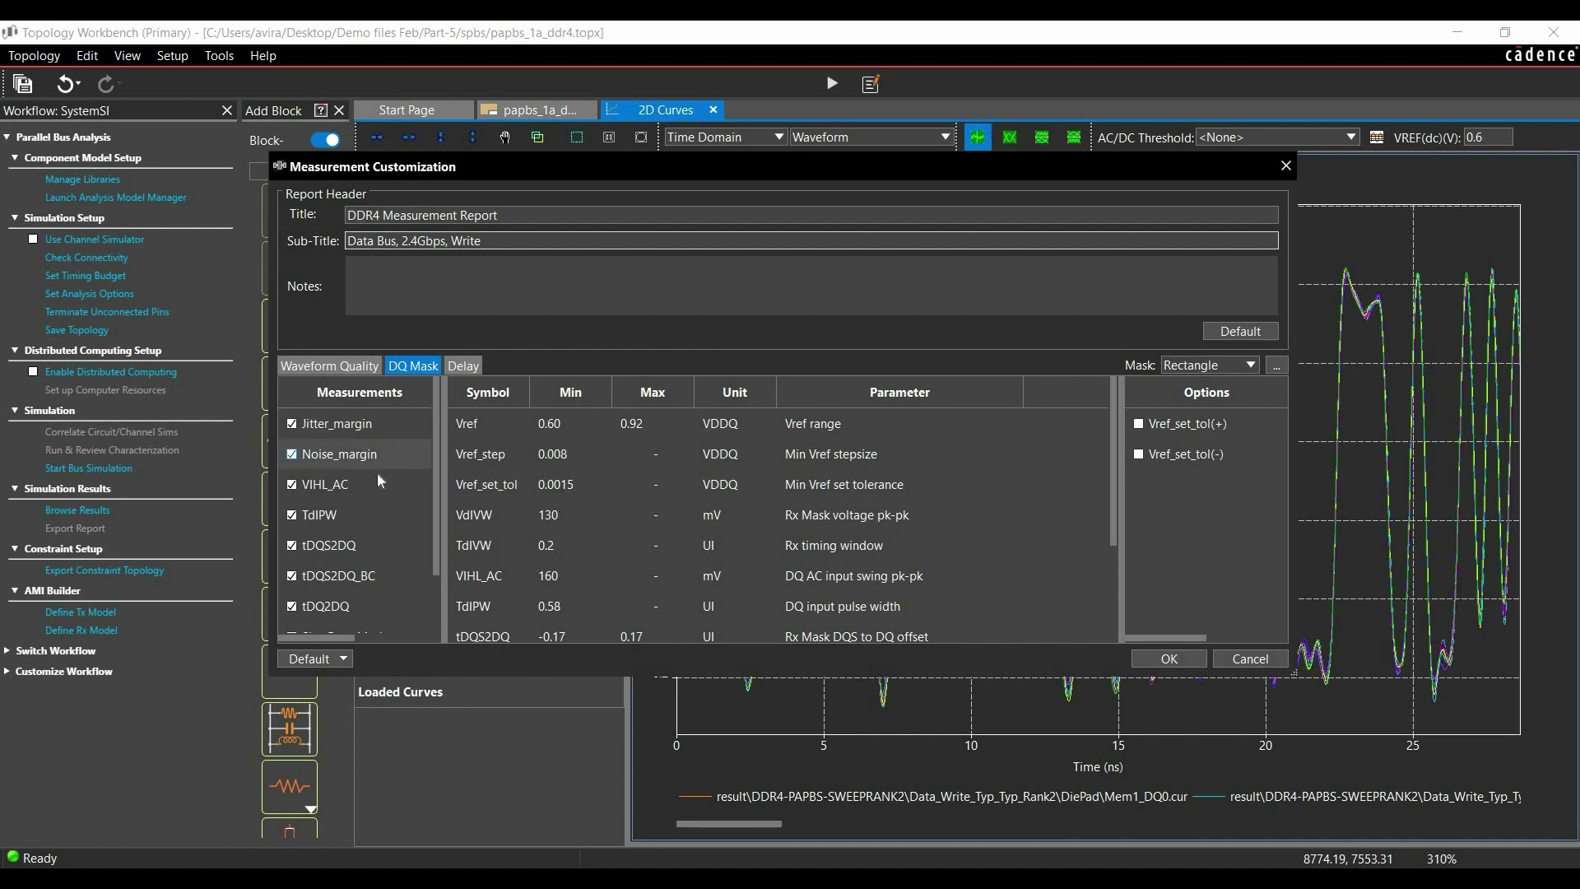
{"action": "scroll", "coordinate": [378, 494], "scroll_direction": "down", "scroll_amount": 2}
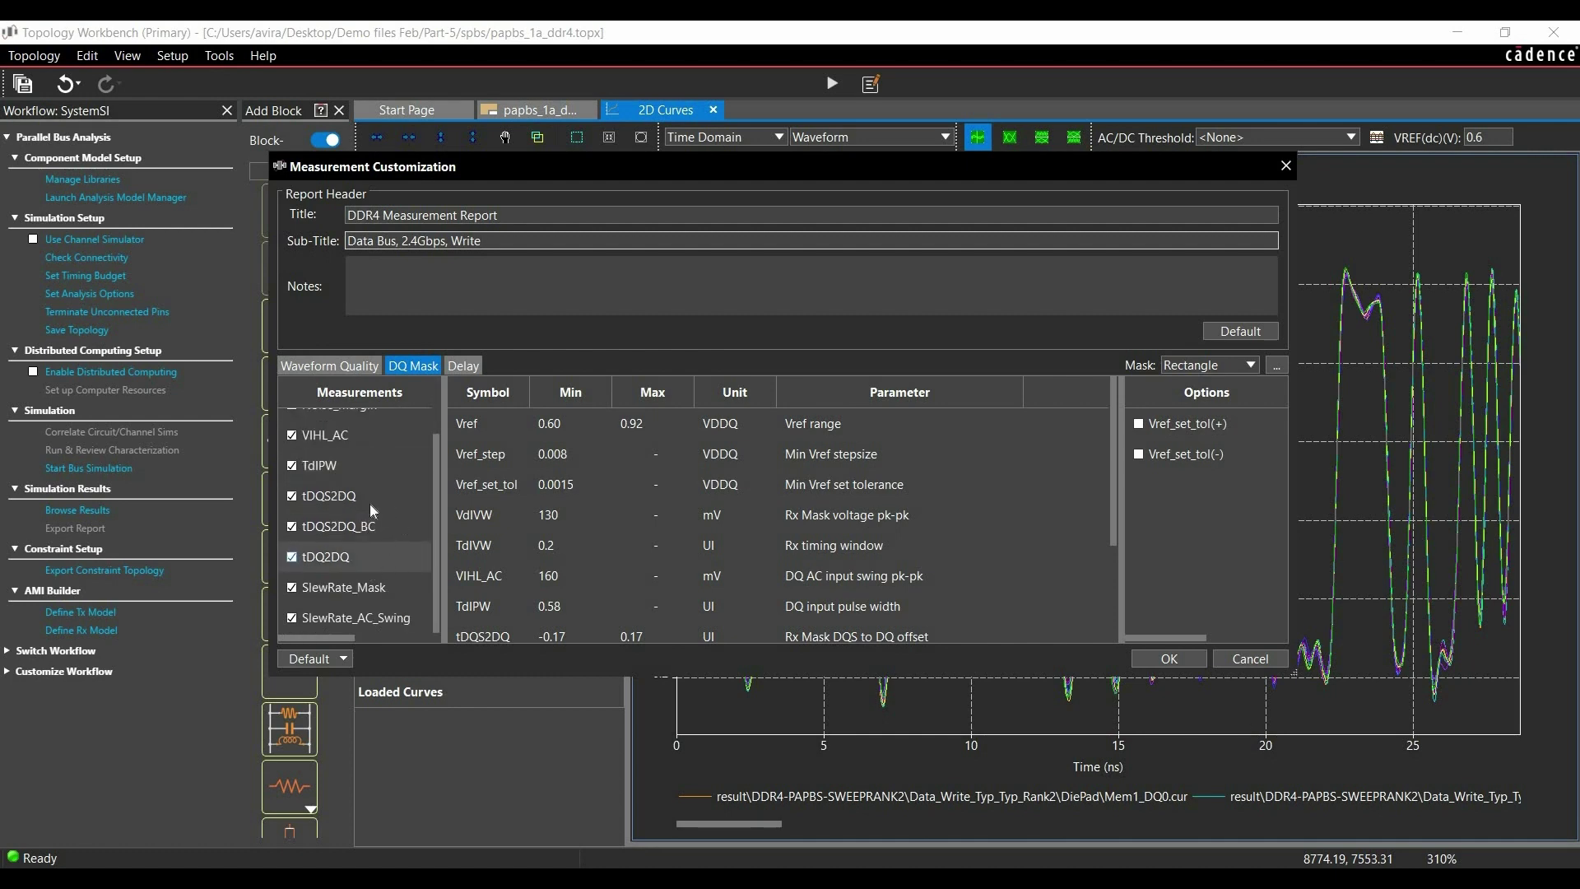
{"action": "left_click", "coordinate": [464, 366]}
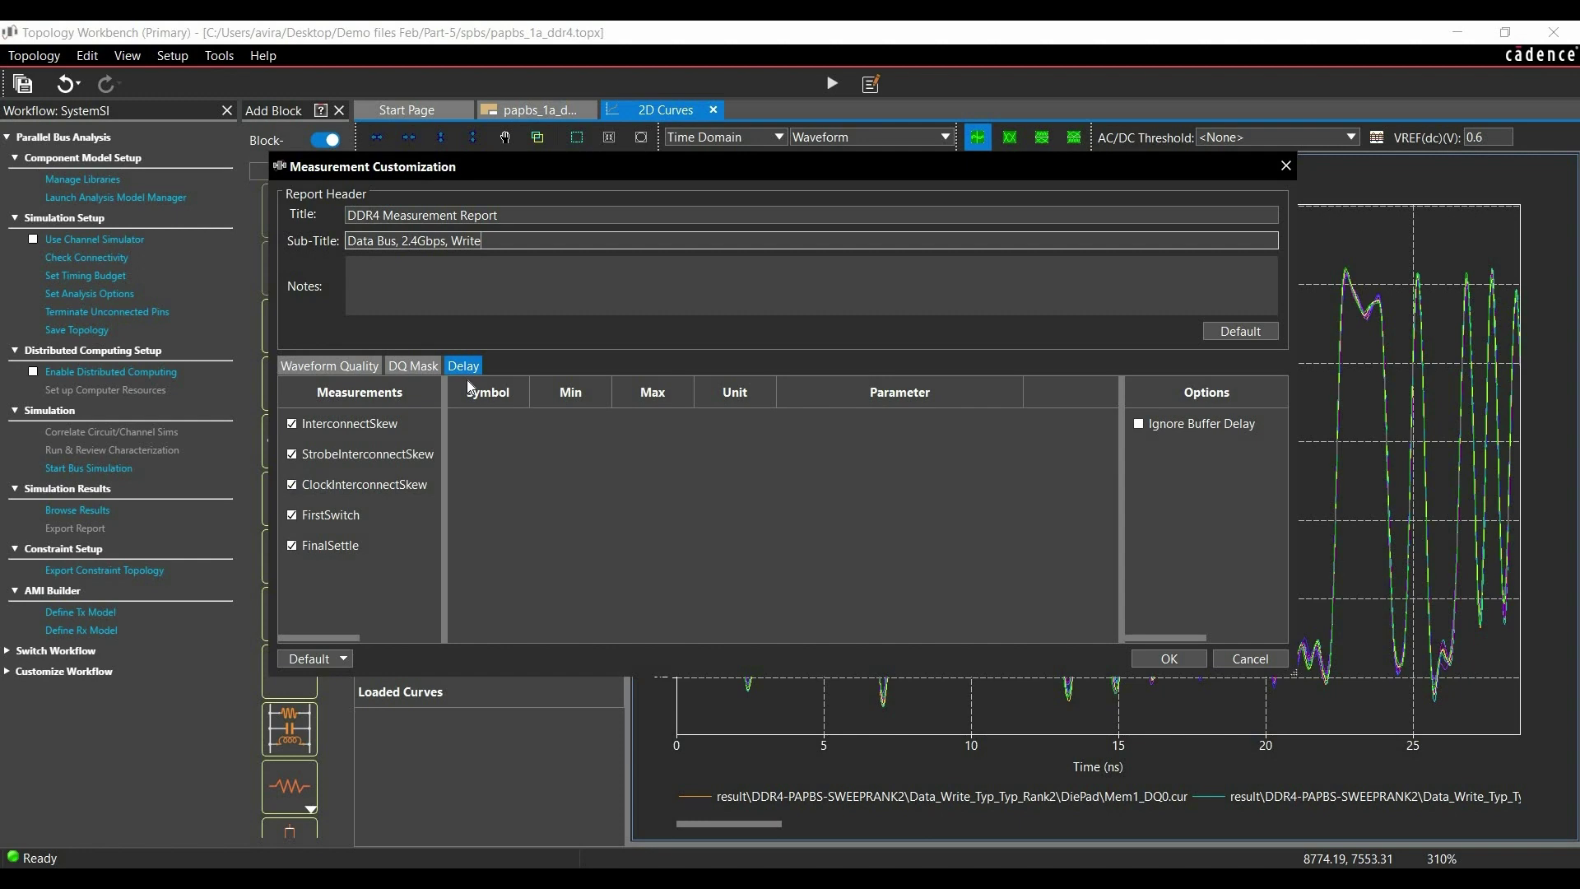
{"action": "left_click", "coordinate": [1168, 659]}
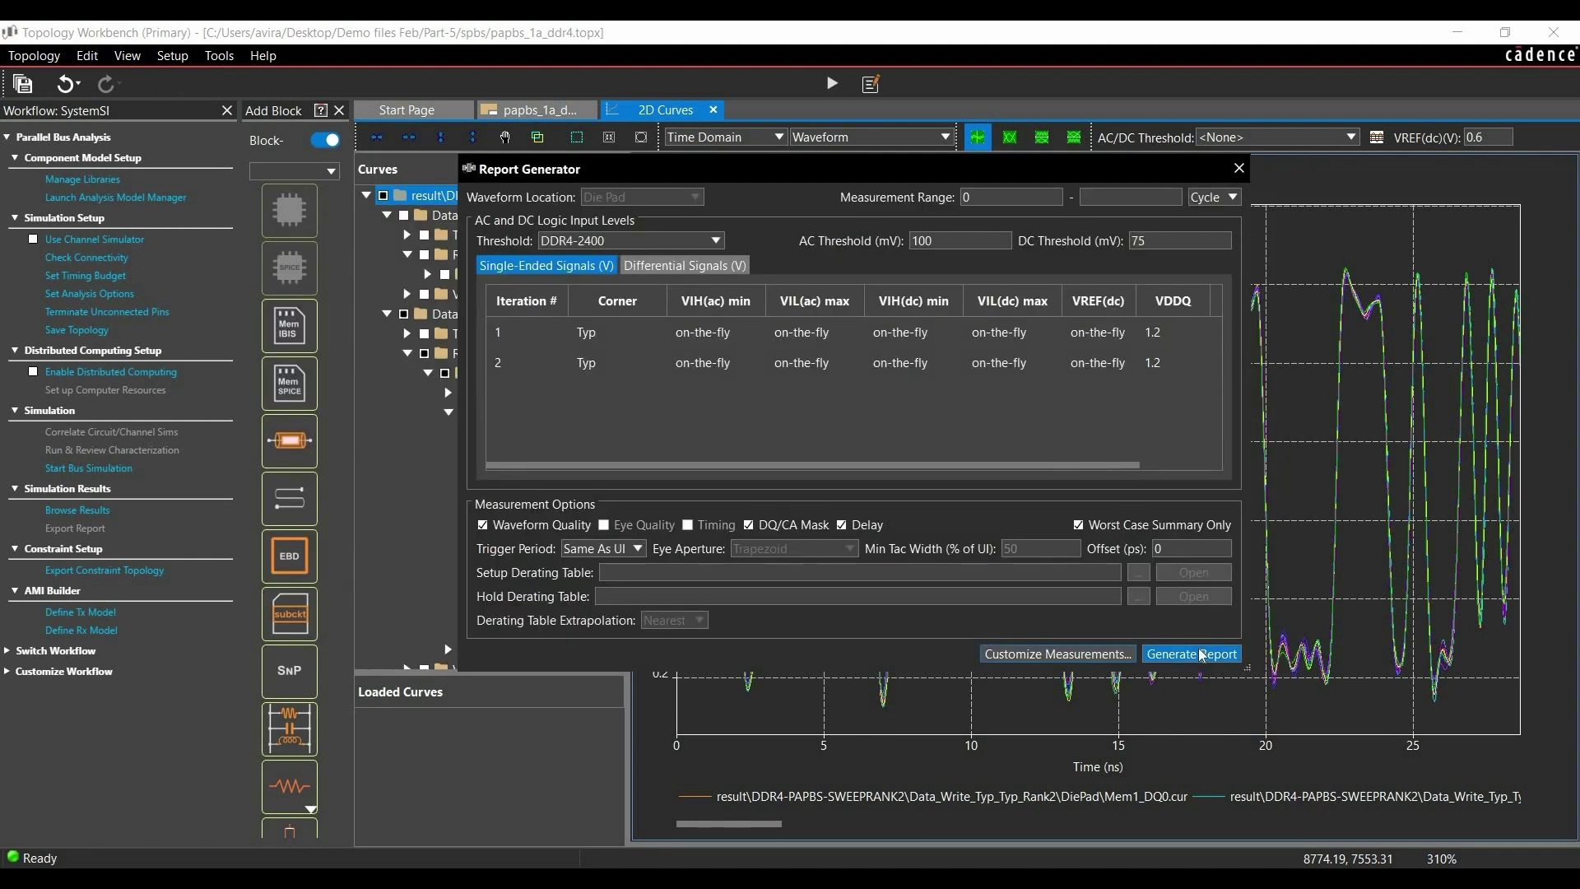
Generate the measurement report and review it from General Information through the DQ Mask and Delay worst case summaries
{"action": "left_click", "coordinate": [1192, 654]}
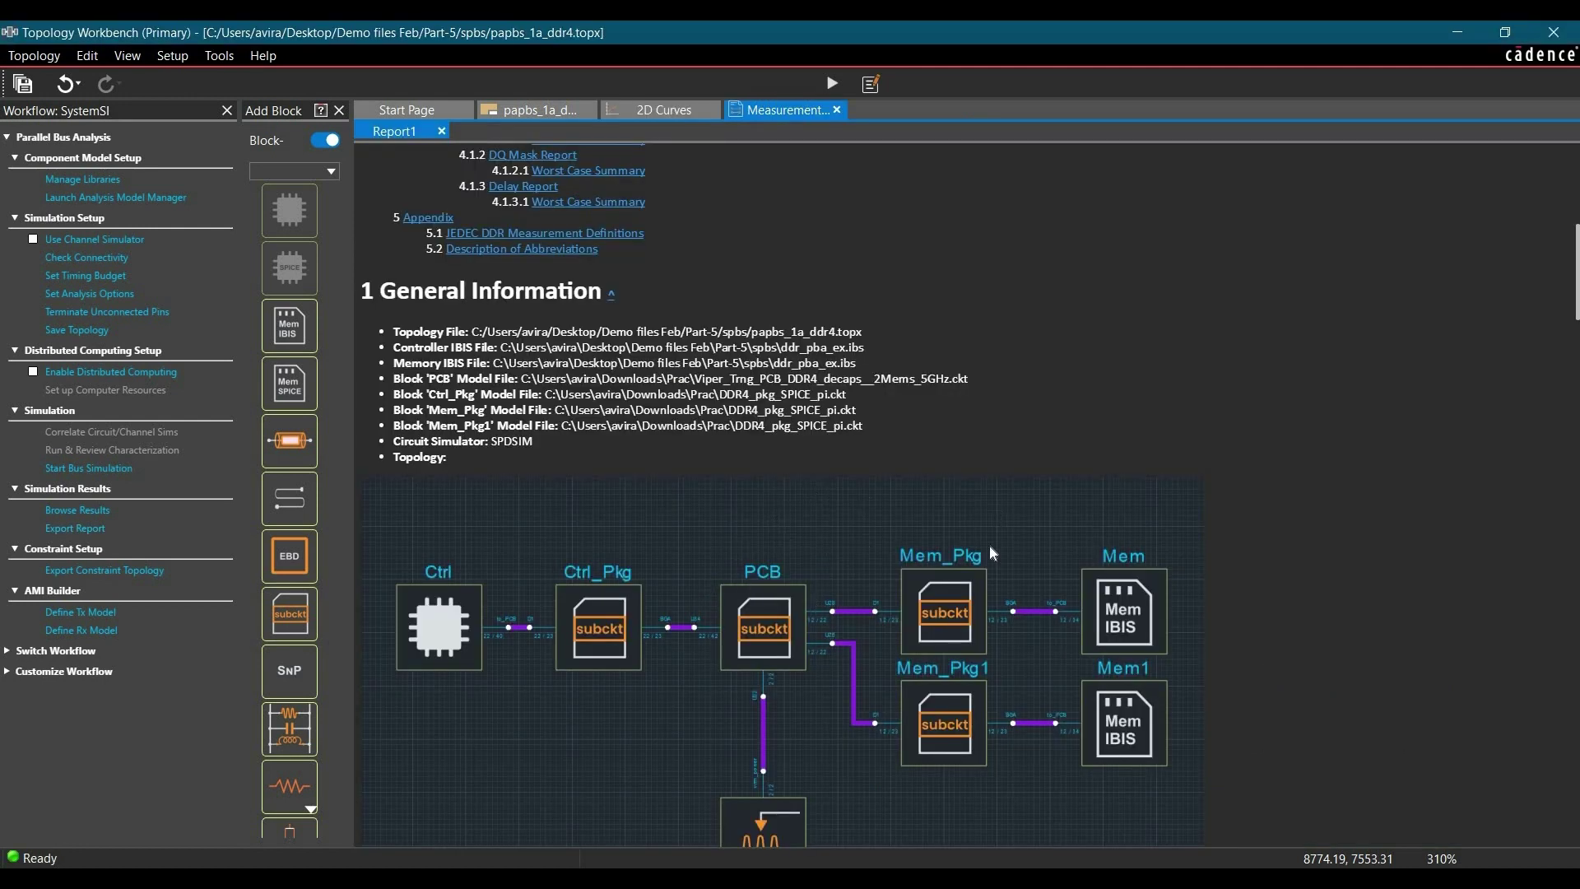
{"action": "scroll", "coordinate": [989, 545], "scroll_direction": "down", "scroll_amount": 10}
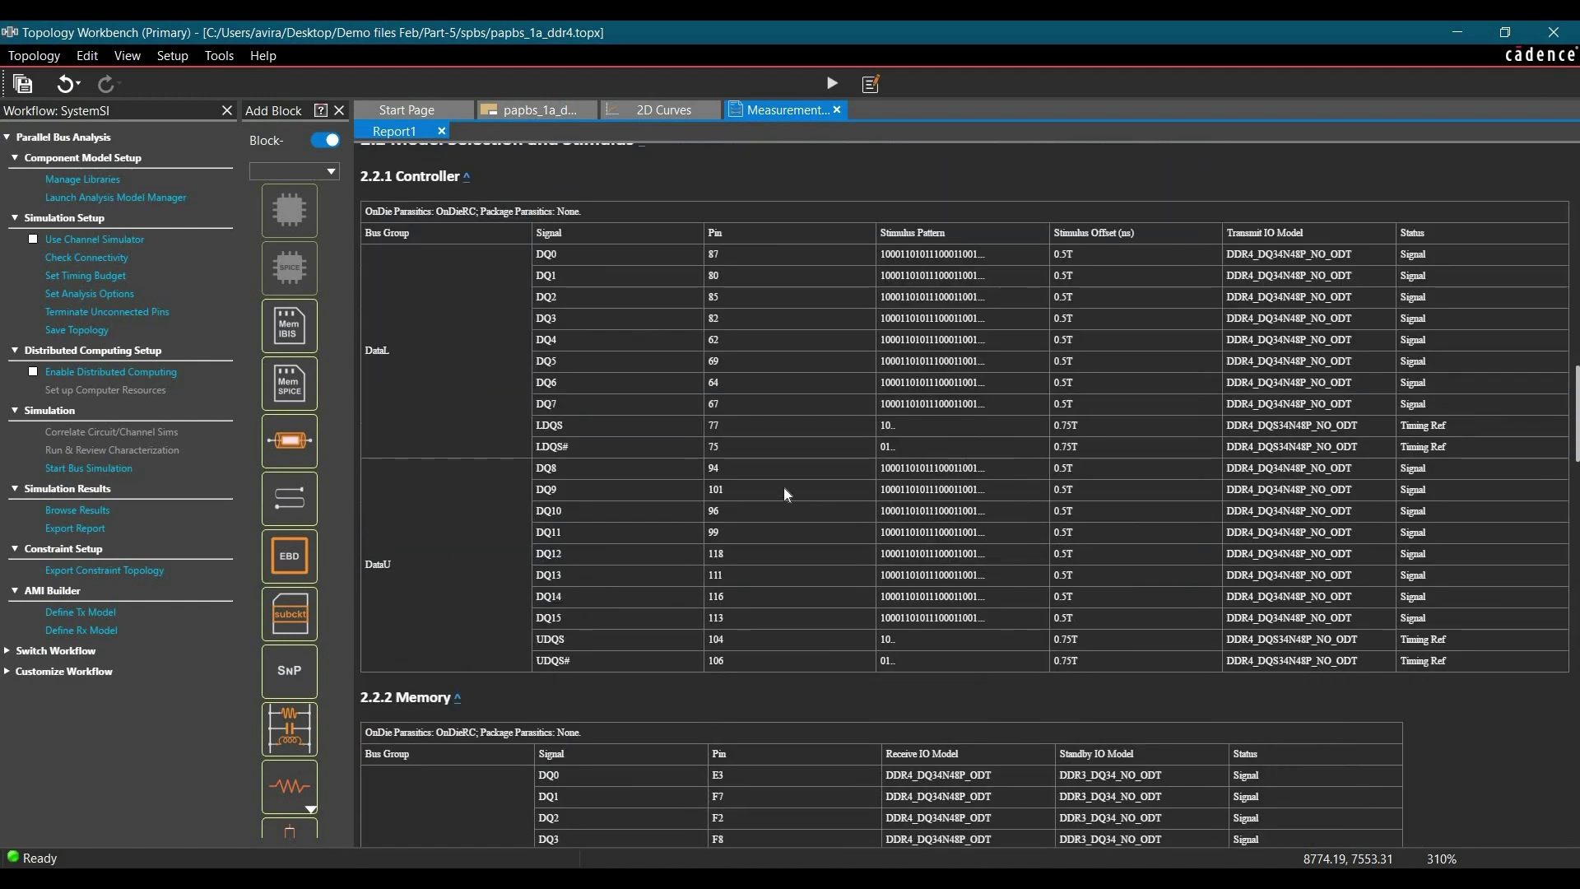
{"action": "scroll", "coordinate": [758, 492], "scroll_direction": "down", "scroll_amount": 5}
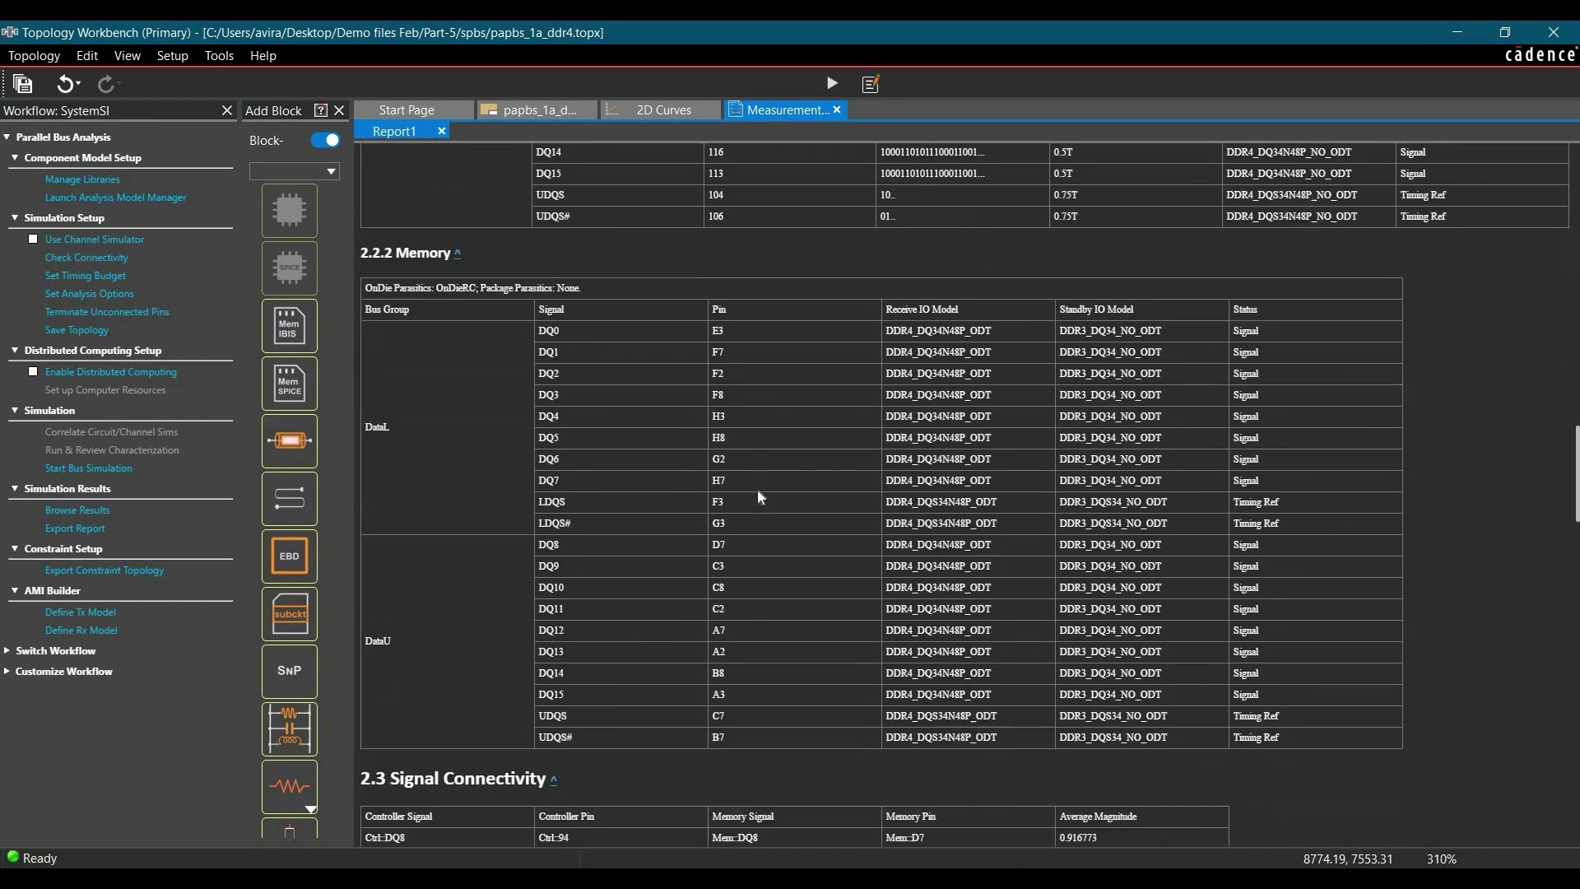
{"action": "scroll", "coordinate": [757, 490], "scroll_direction": "down", "scroll_amount": 6}
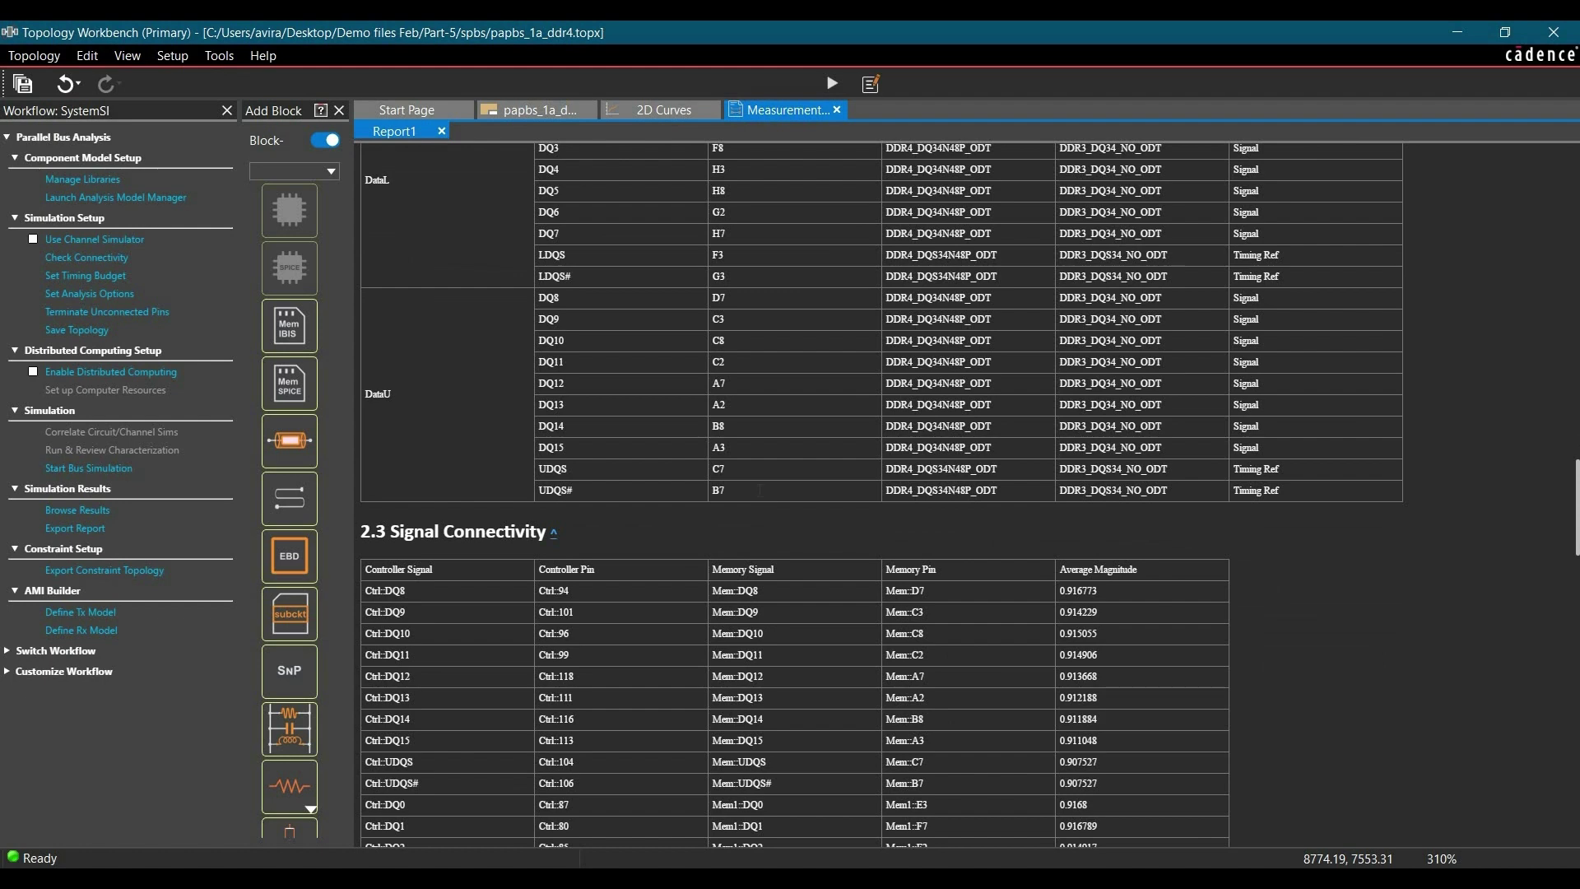
{"action": "scroll", "coordinate": [758, 487], "scroll_direction": "down", "scroll_amount": 15}
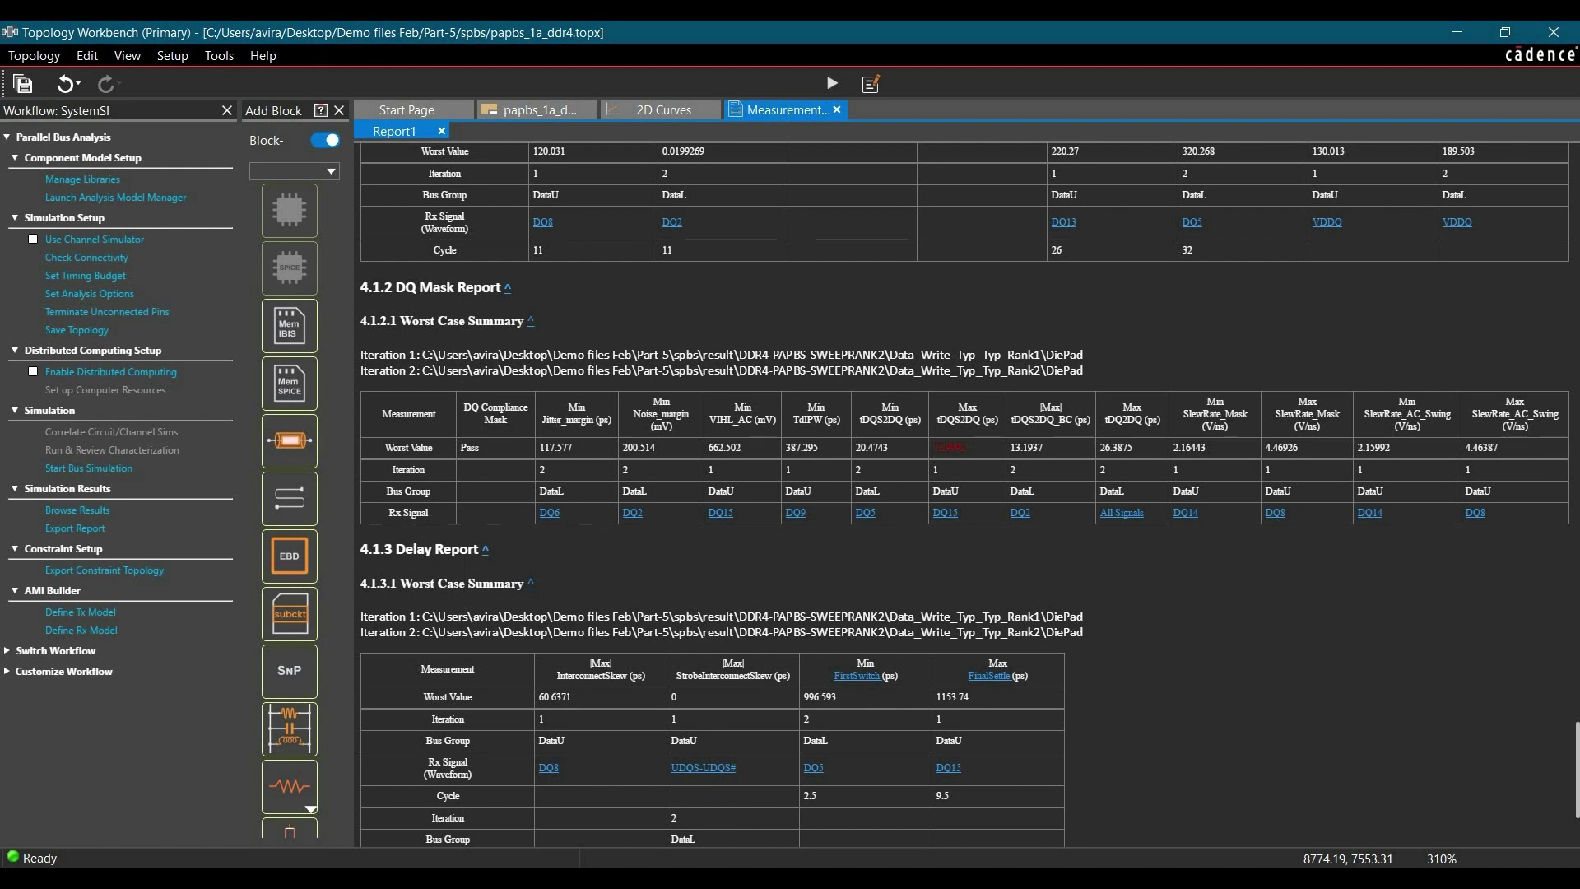
View the eye diagram of the minimum Jitter_margin signal DQ6 from the DQ Mask summary, and return to the report's Delay summary
{"action": "left_click", "coordinate": [549, 514]}
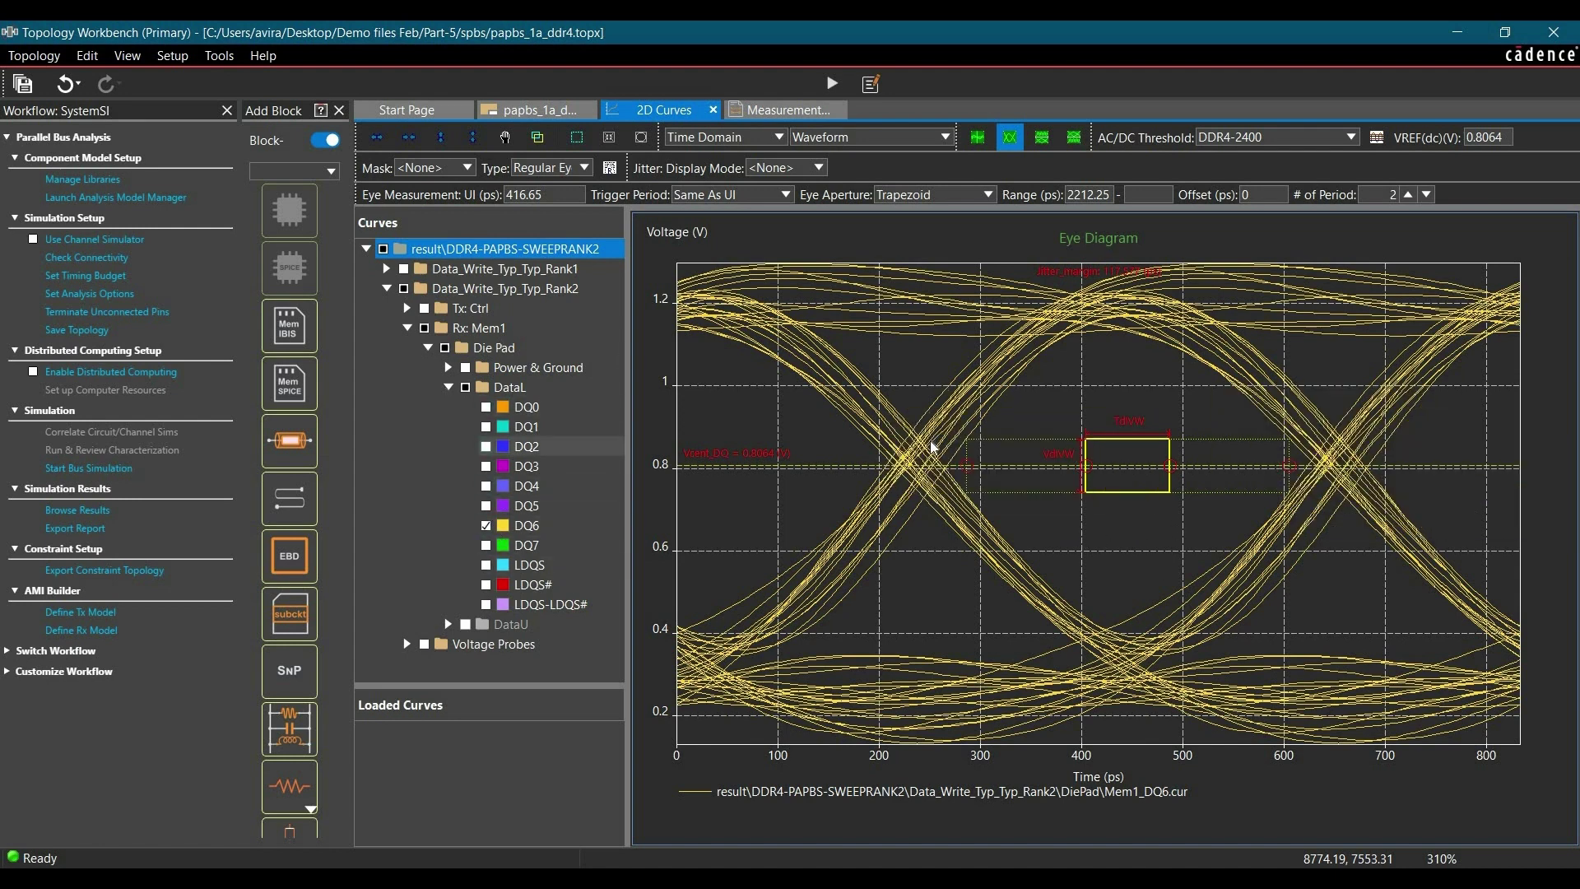
{"action": "key", "text": "ctrl+Tab"}
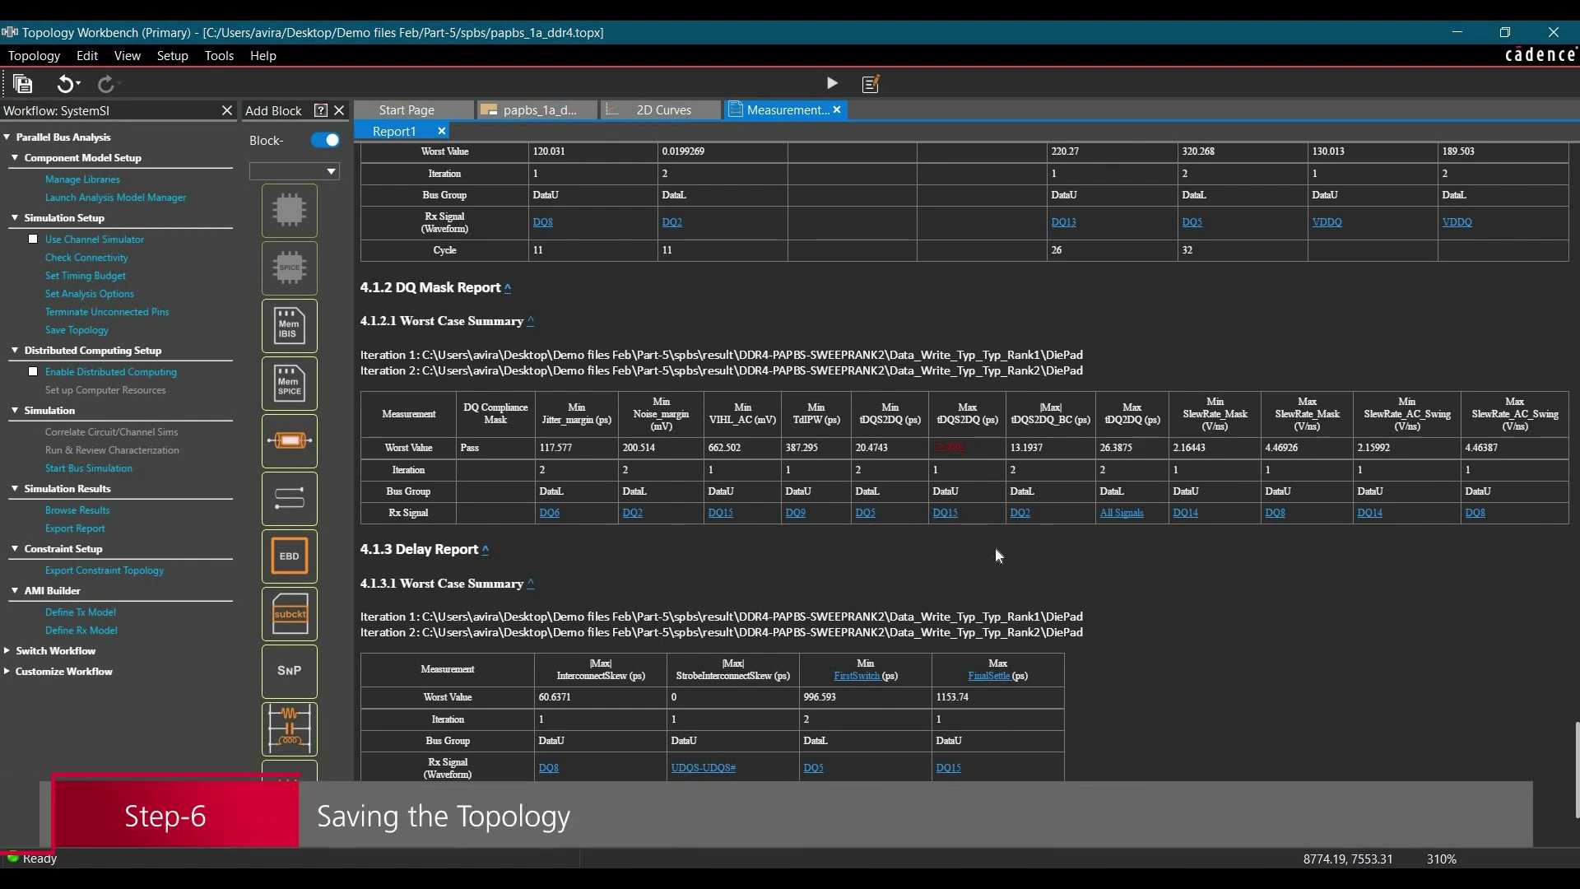
{"action": "scroll", "coordinate": [864, 370], "scroll_direction": "down", "scroll_amount": 3}
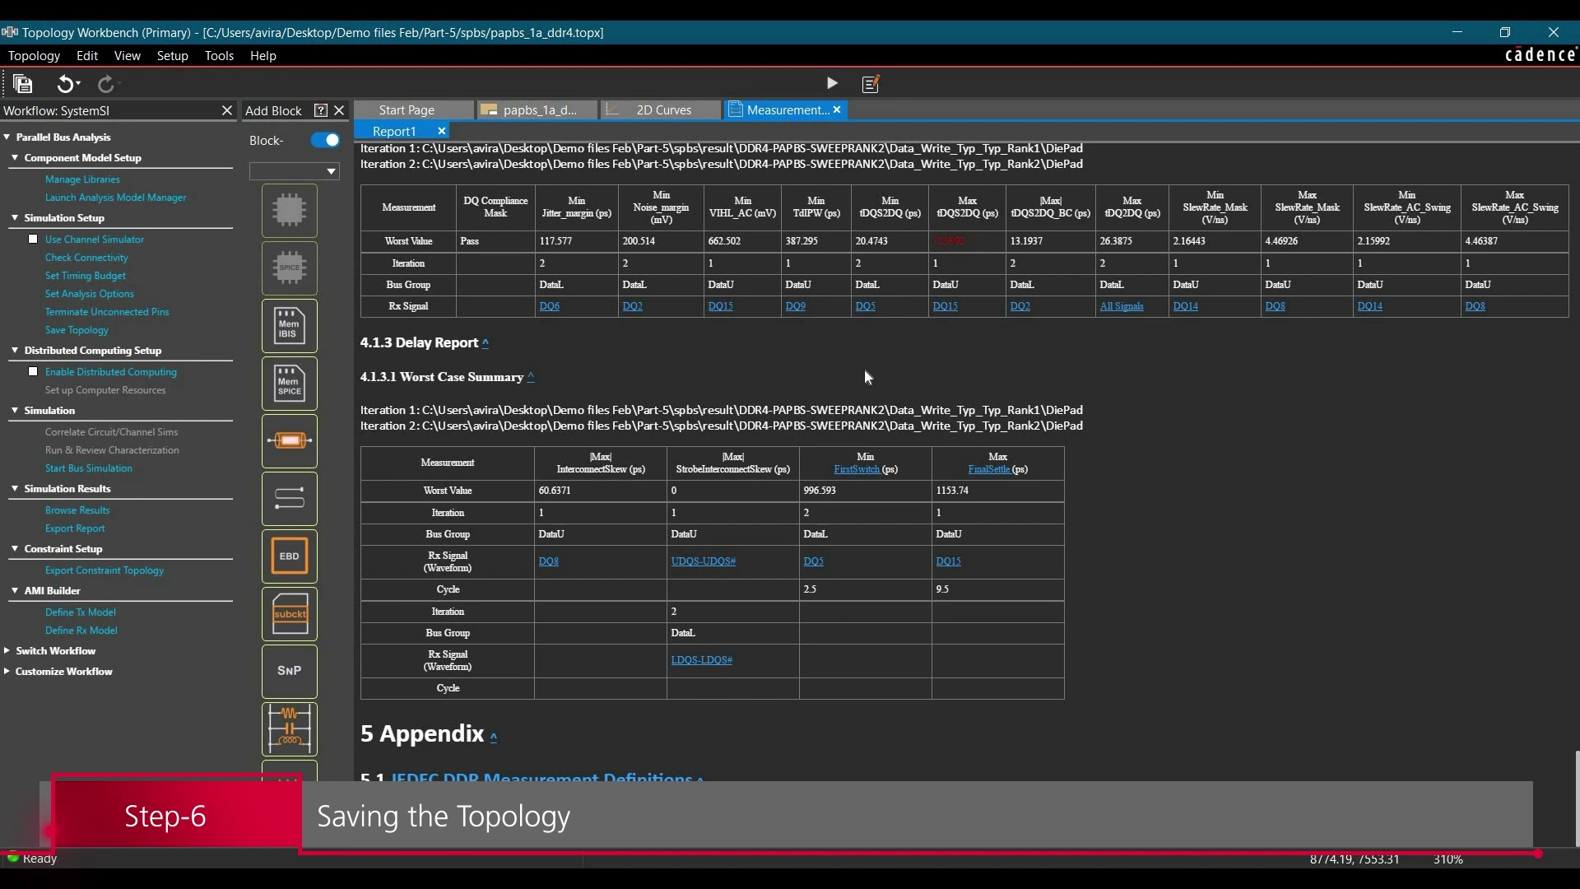
Save the current topology under its existing file name
{"action": "left_click", "coordinate": [31, 57]}
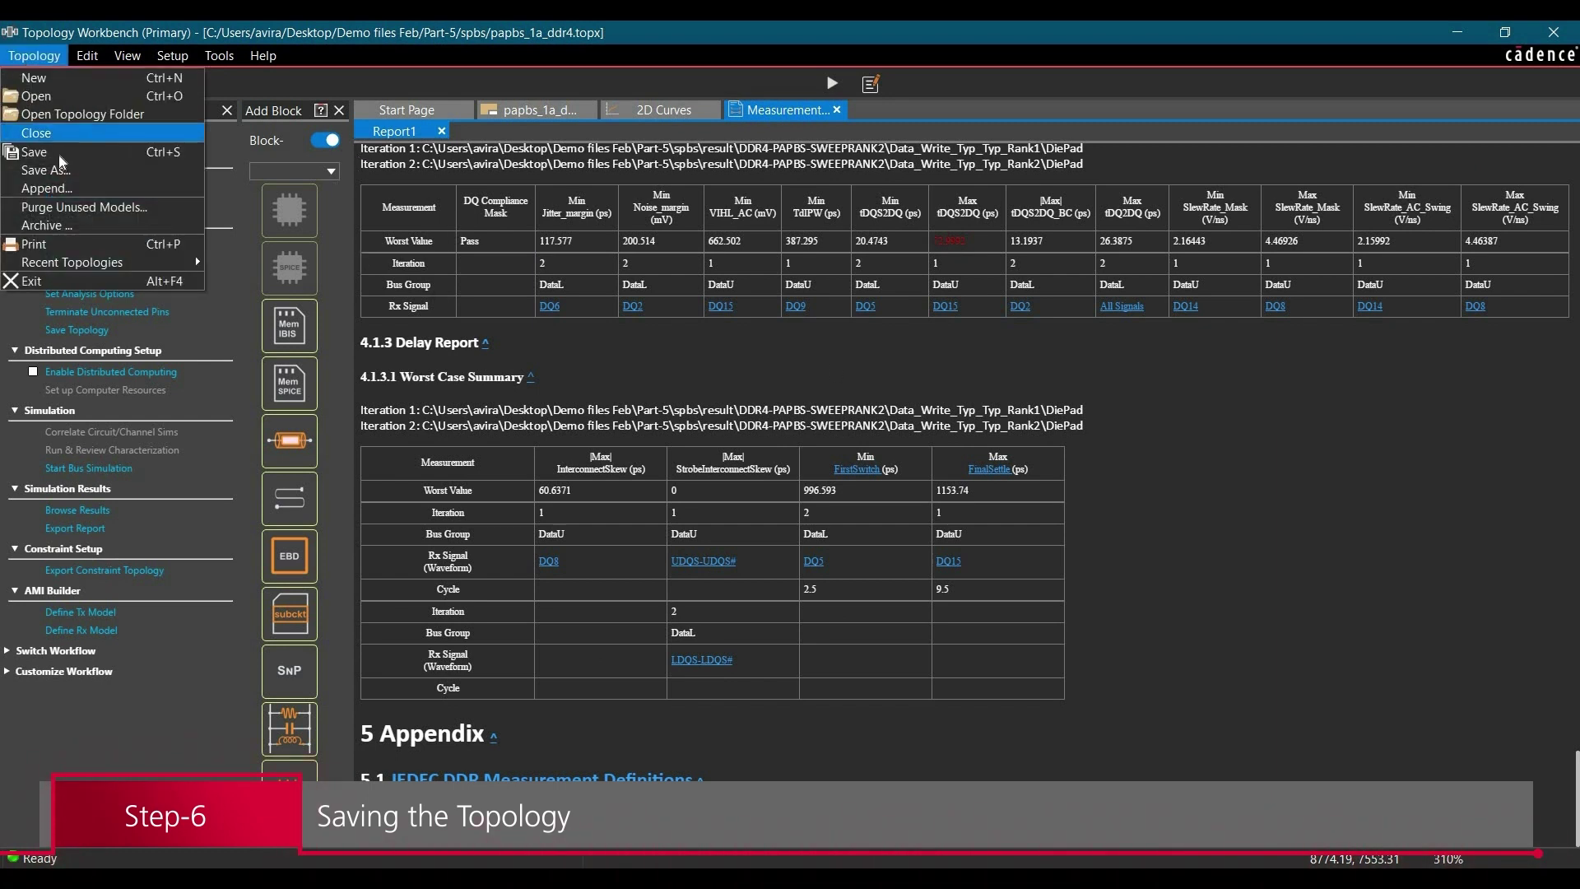
{"action": "left_click", "coordinate": [60, 156]}
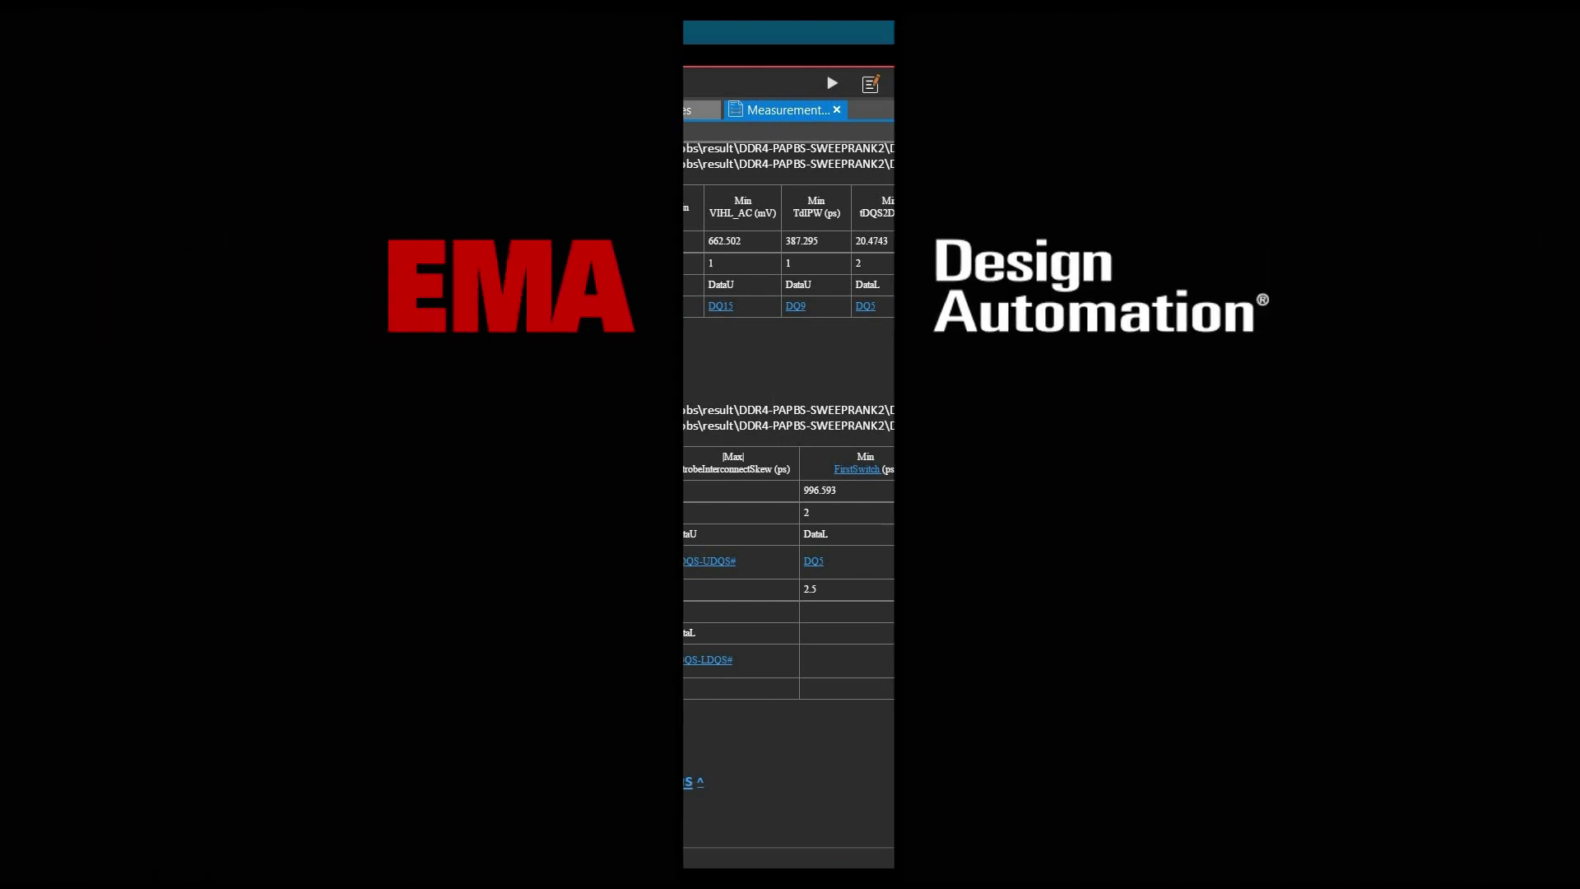